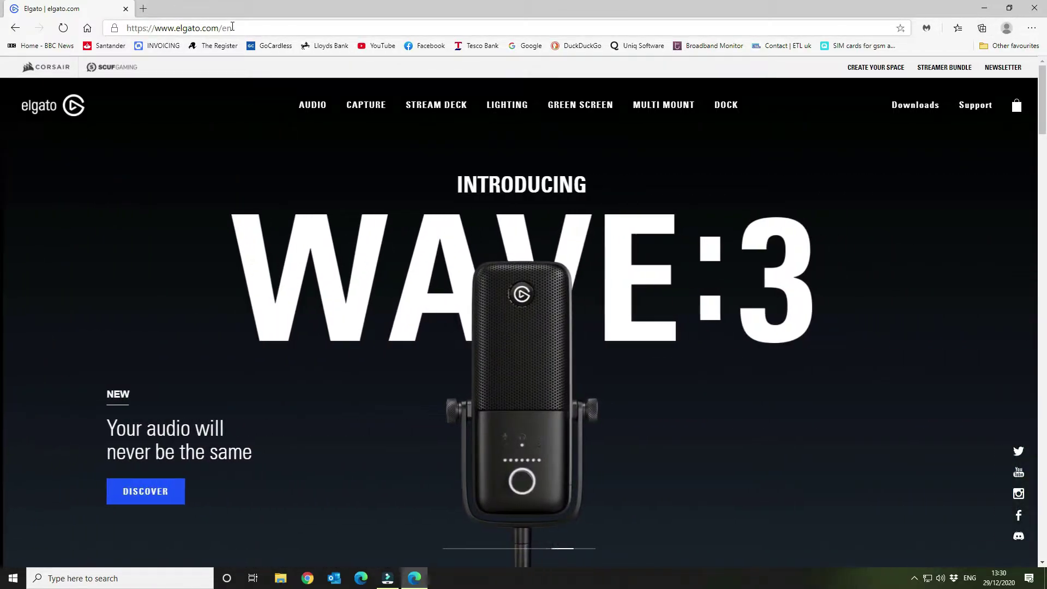
- Open Elgato's downloads page and choose 4K60 Pro as the product to list its Windows software
mouse_move(706, 108)
click(933, 105)
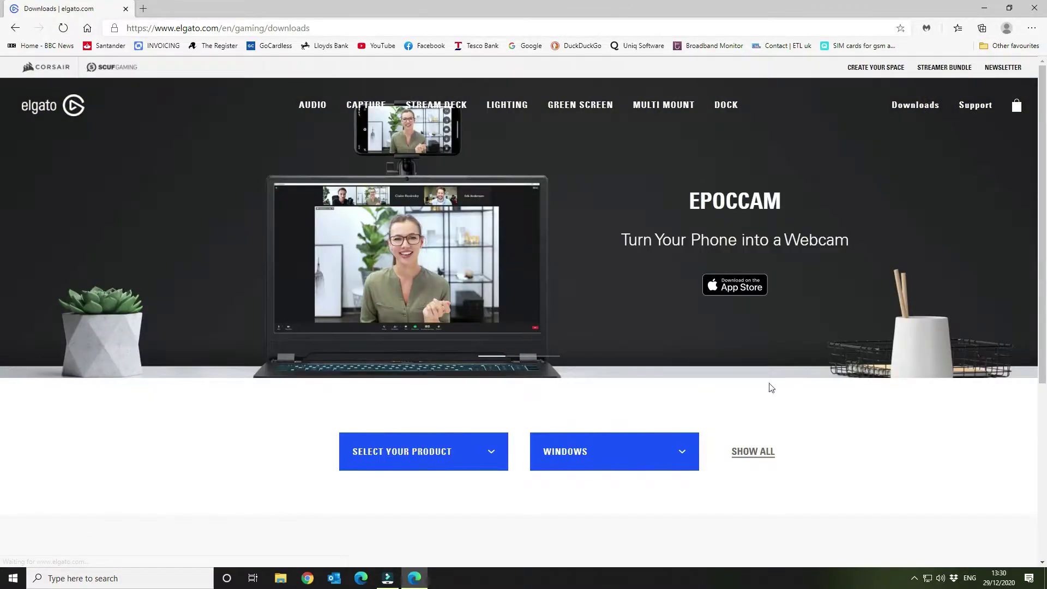
click(466, 453)
scroll(467, 455, down, 3)
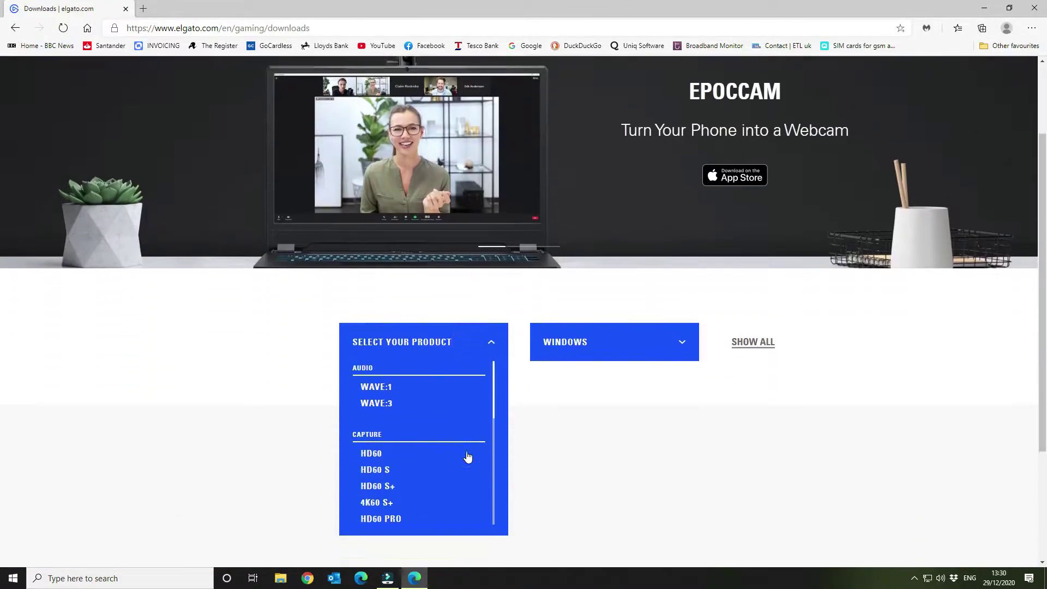
scroll(450, 445, down, 2)
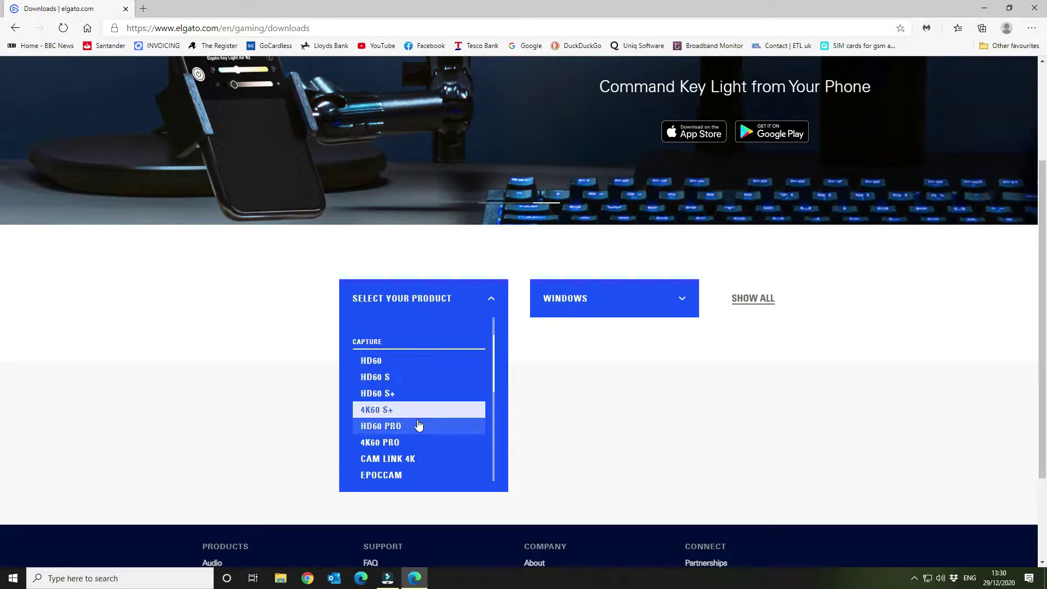
click(406, 443)
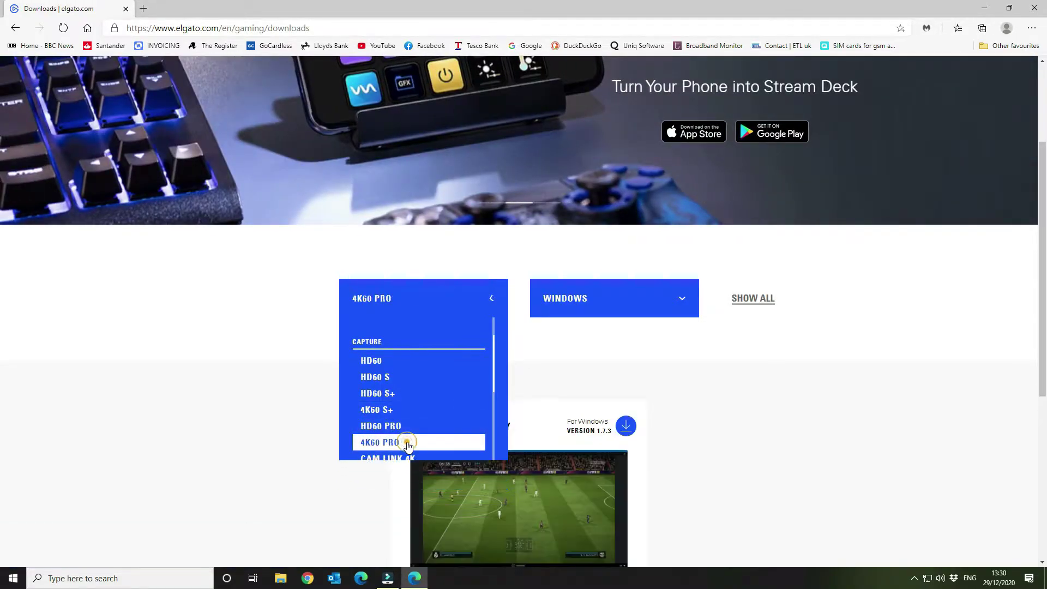
- Look through the list of devices compatible with the 4K Capture Utility
scroll(654, 403, down, 3)
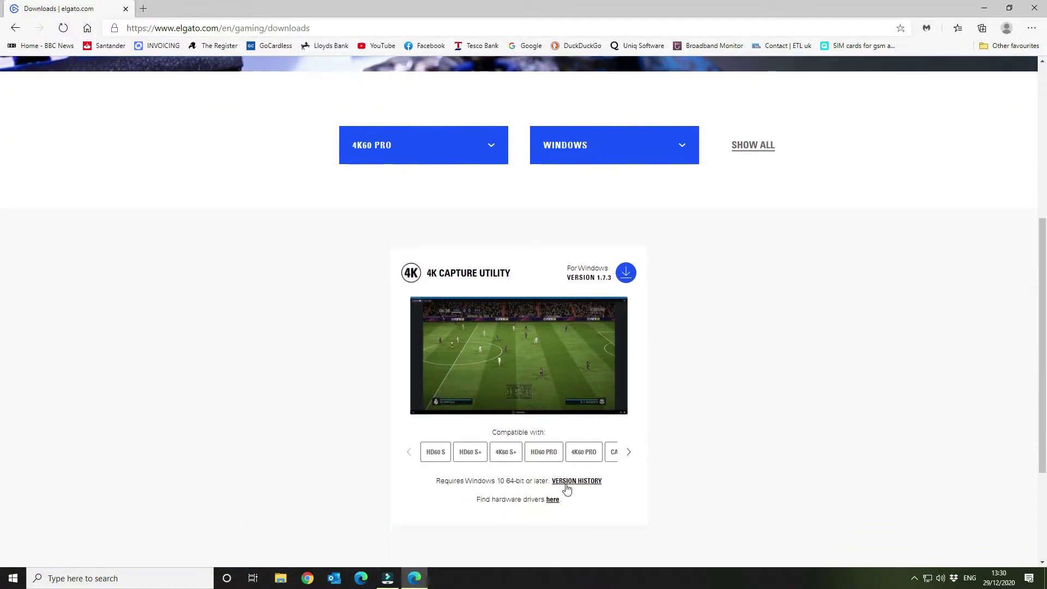
click(628, 453)
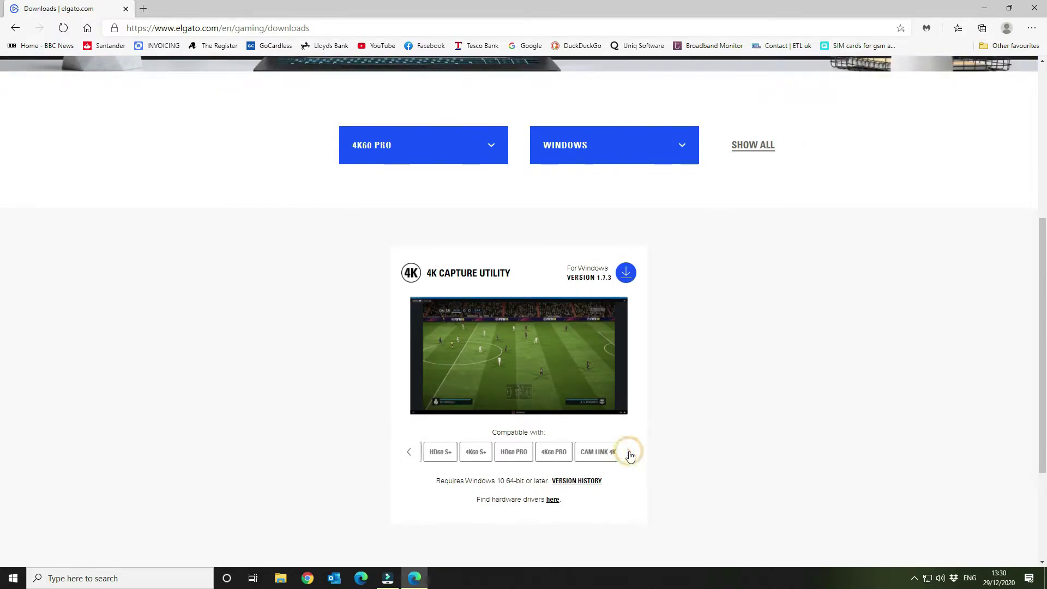
click(407, 452)
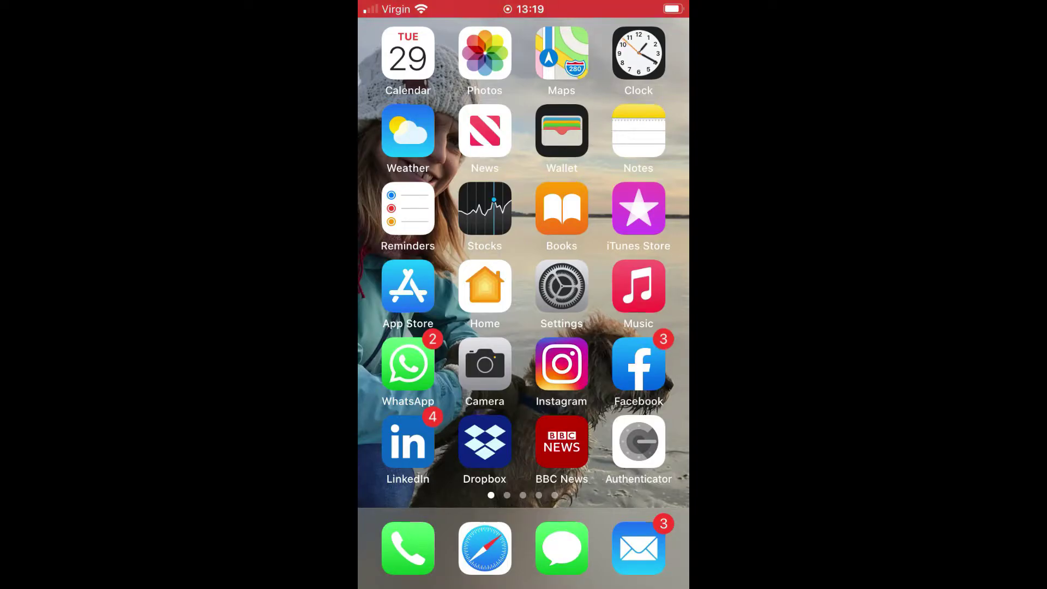
- Search the iPhone App Store for "elgato screen link" and open the Elgato Screen Link app
click(408, 286)
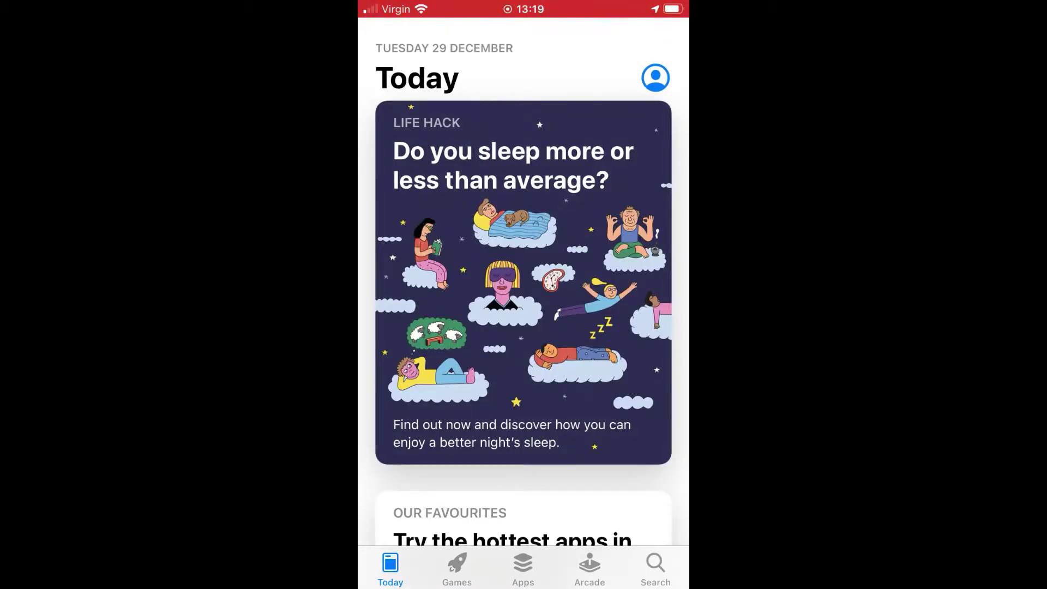
click(655, 570)
click(501, 117)
text(elgat)
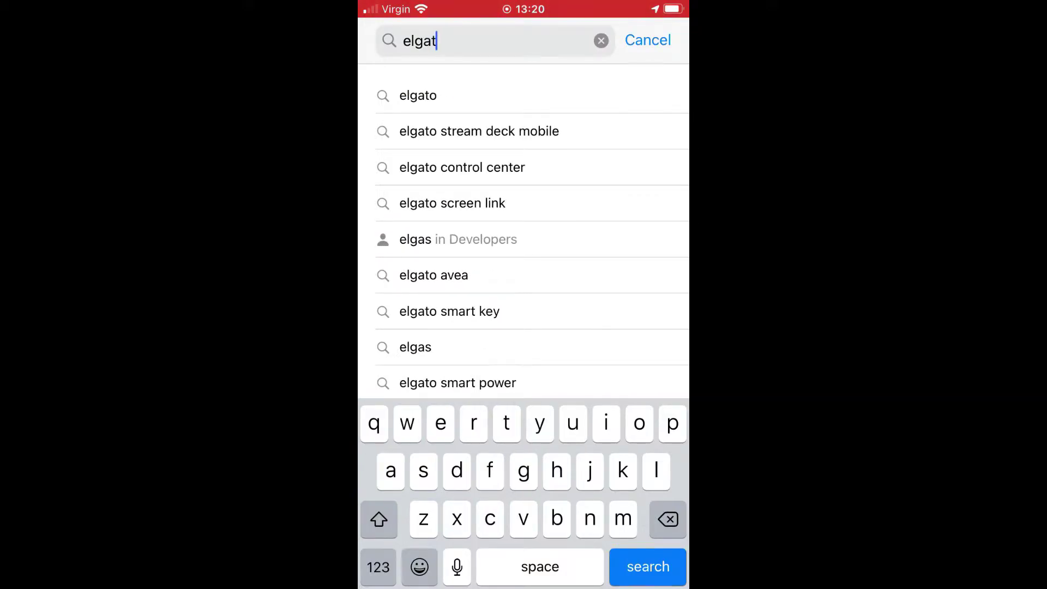
text(o)
click(452, 201)
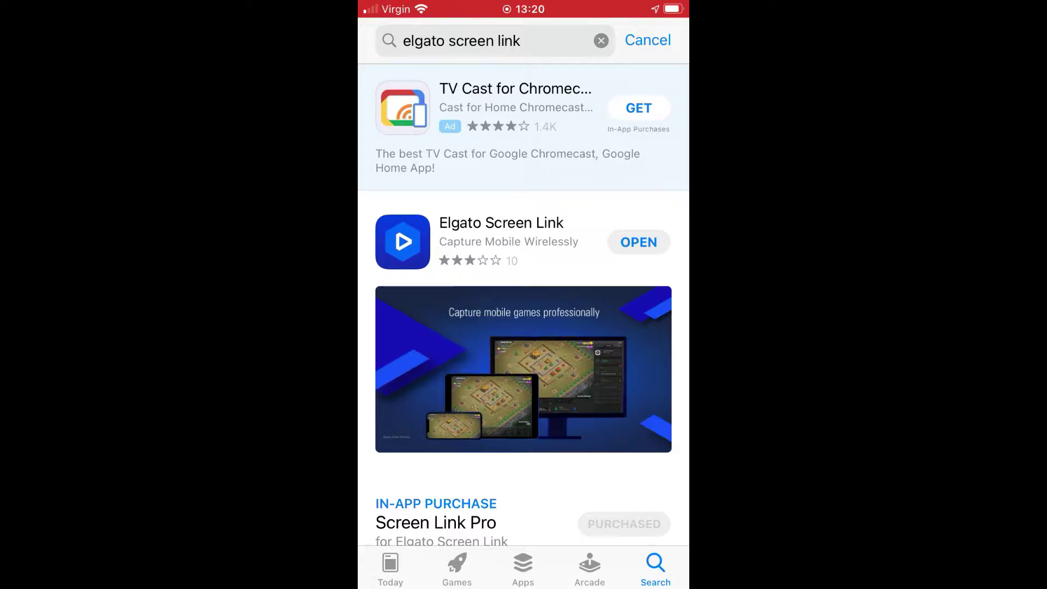
scroll(523, 306, down, 2)
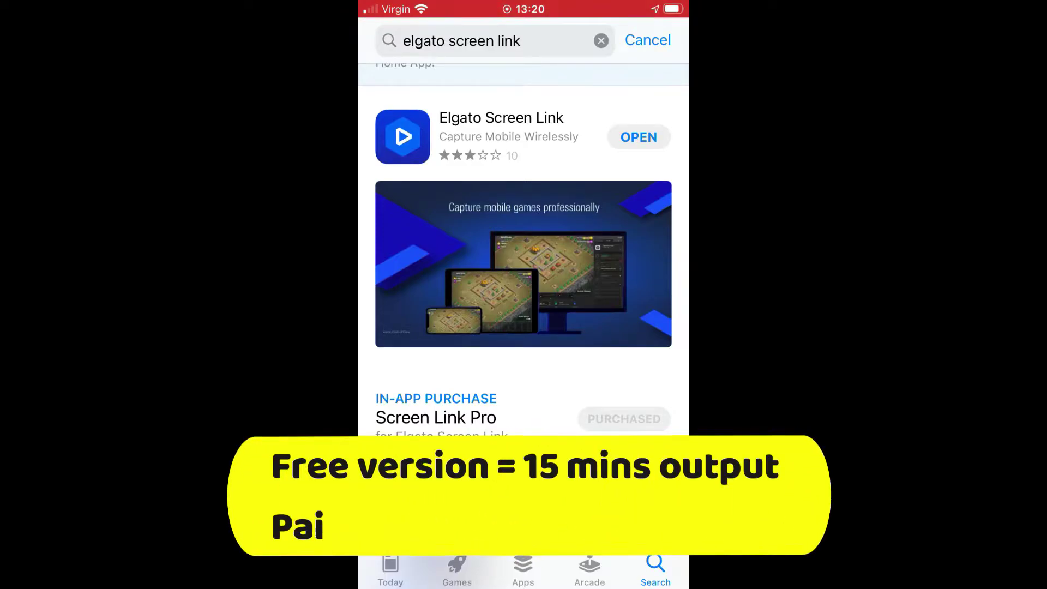
click(639, 136)
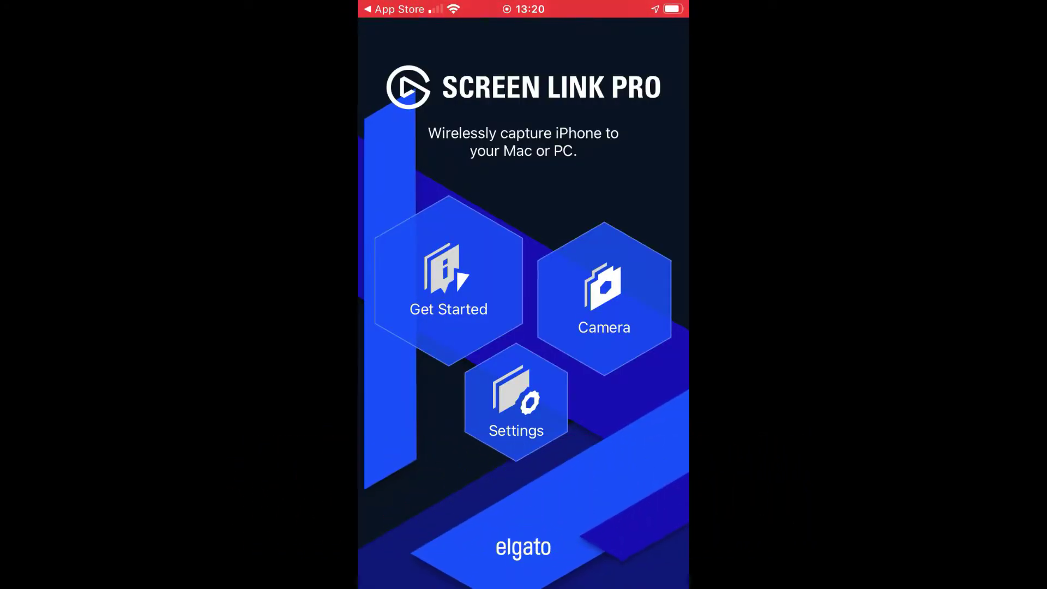
- Examine the max resolution, bitrate and buffering options in Screen Link Pro's stream settings
click(516, 404)
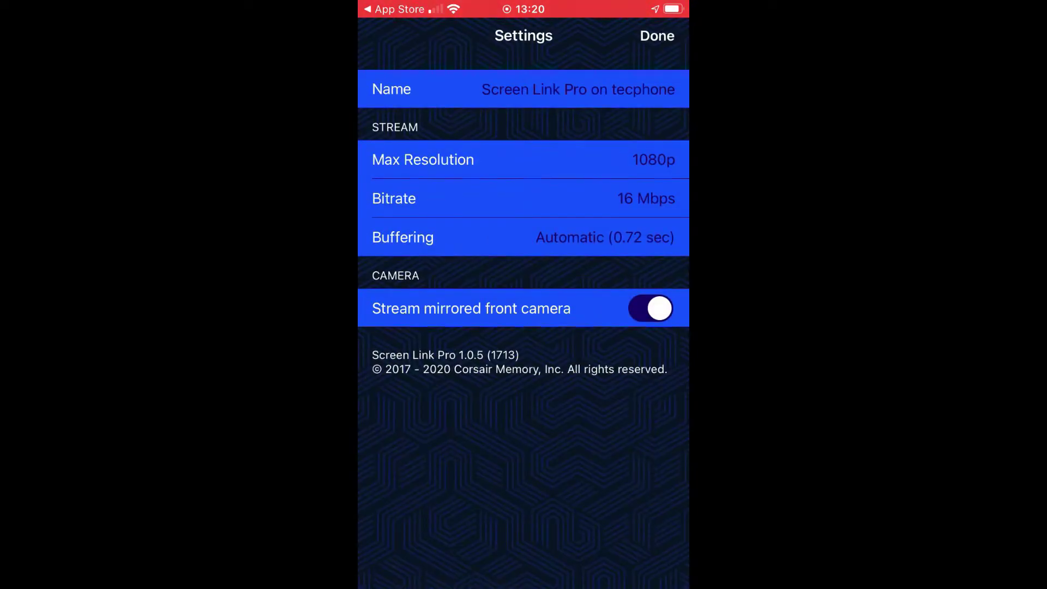
click(423, 159)
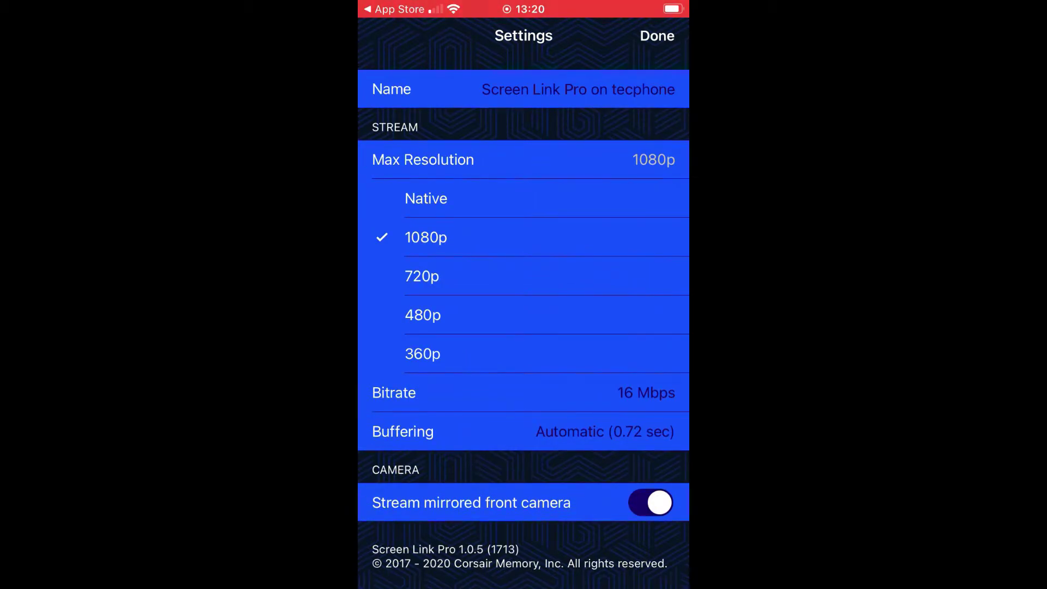
click(394, 392)
scroll(523, 327, down, 5)
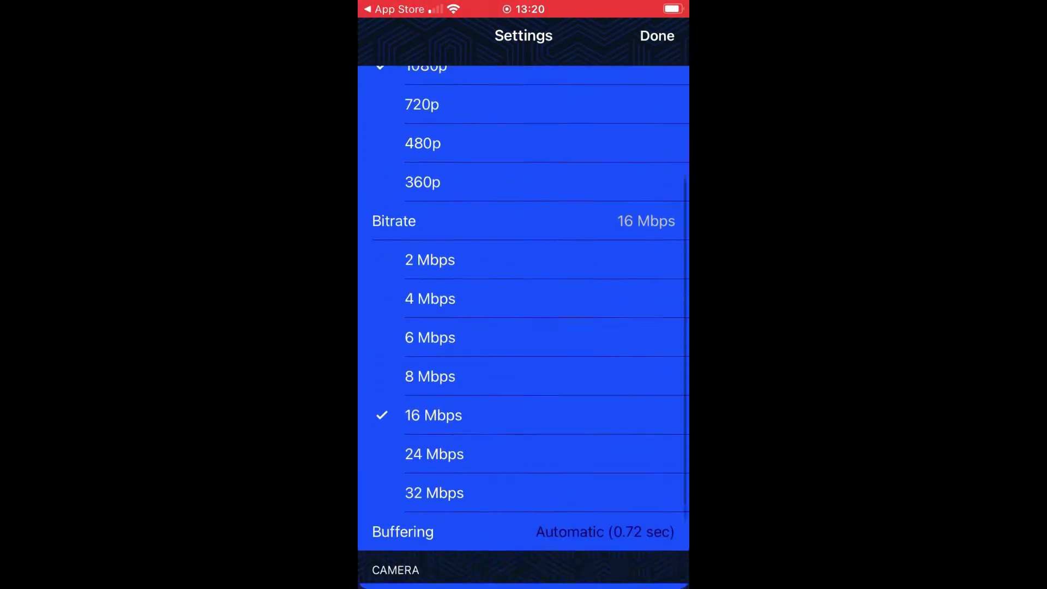
scroll(523, 305, down, 2)
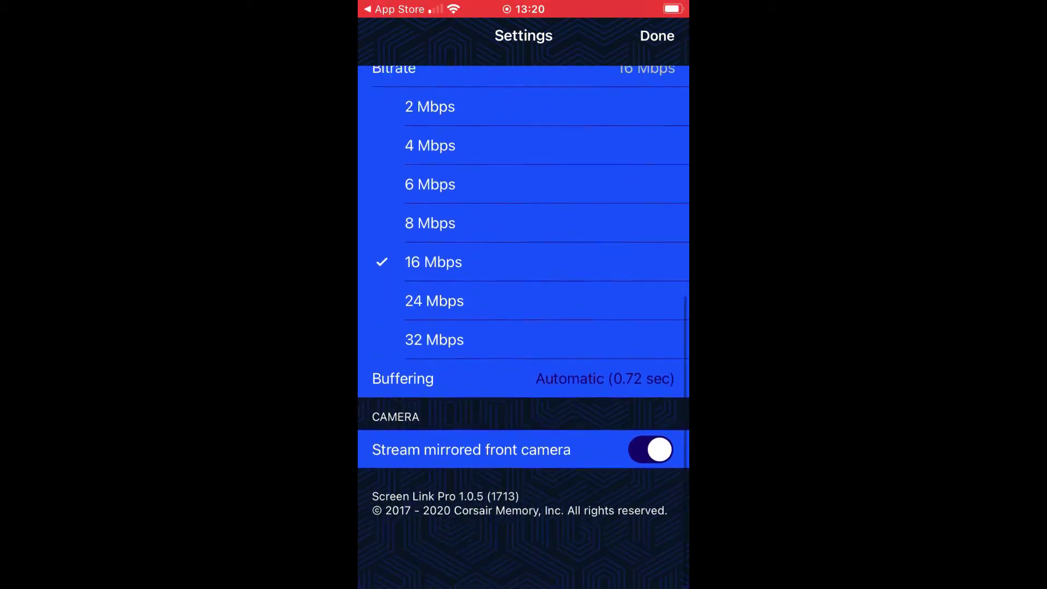
click(403, 426)
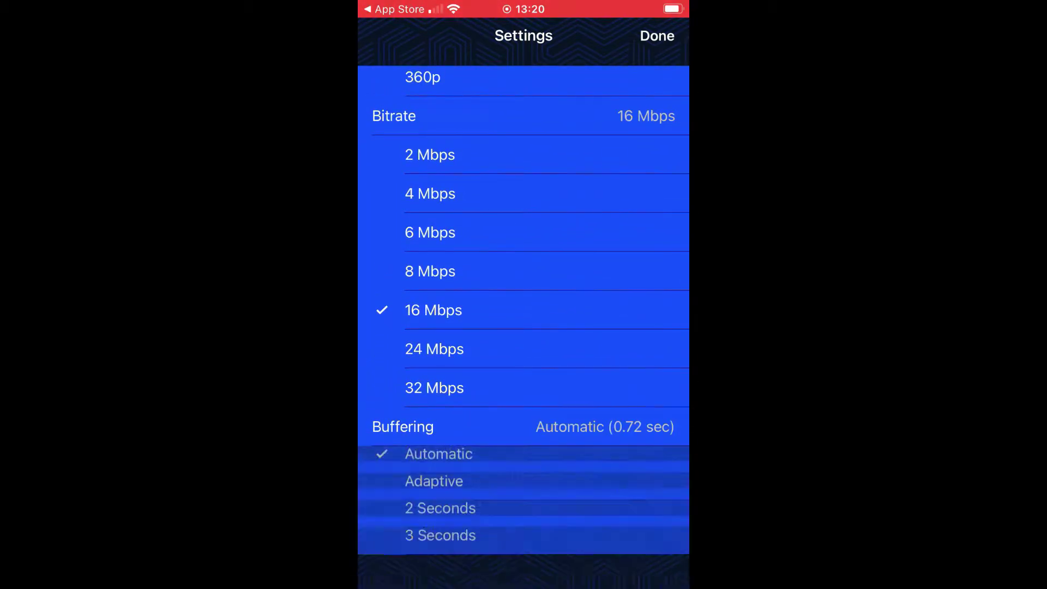
scroll(523, 327, down, 8)
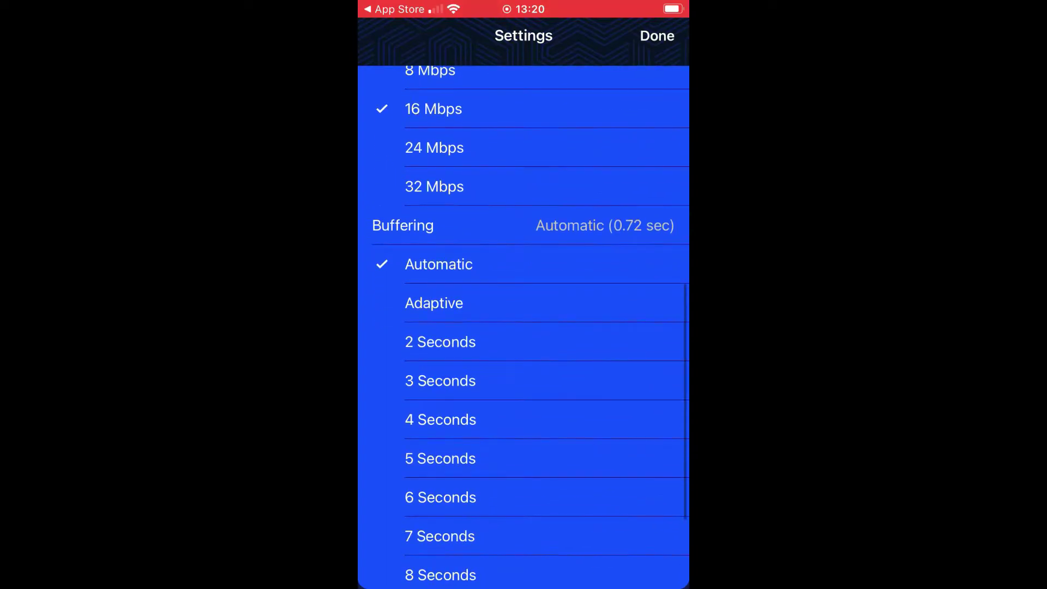
scroll(523, 328, up, 15)
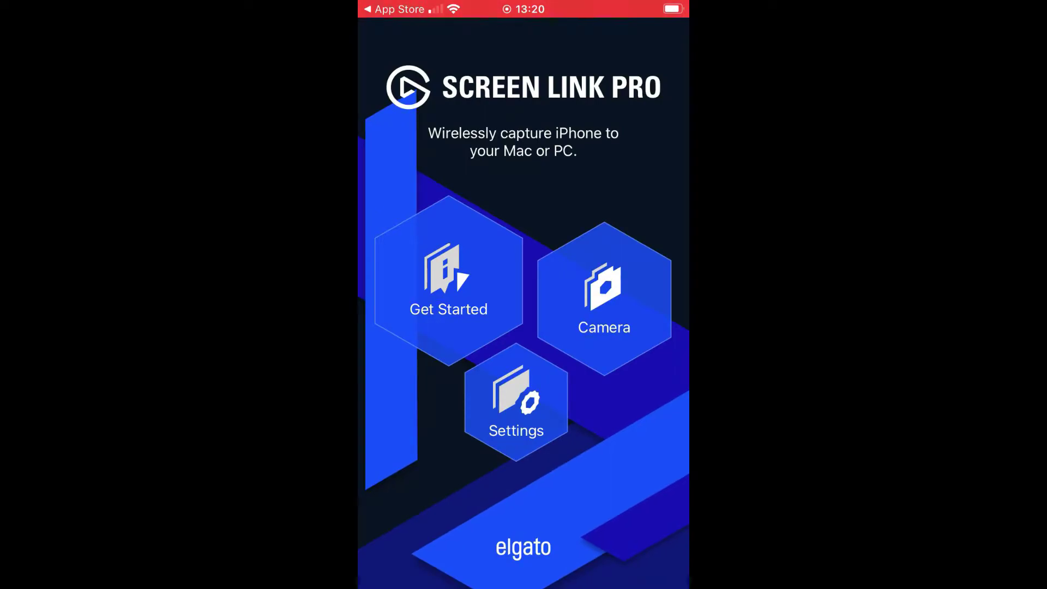
- View the phone's camera picture in Screen Link Pro and close it again
click(604, 298)
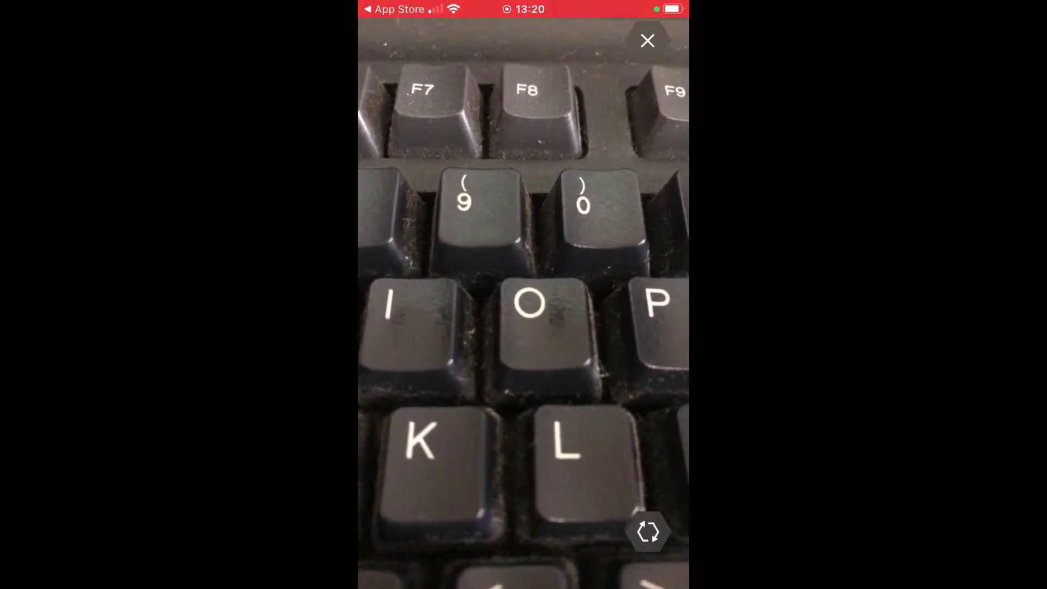
click(647, 40)
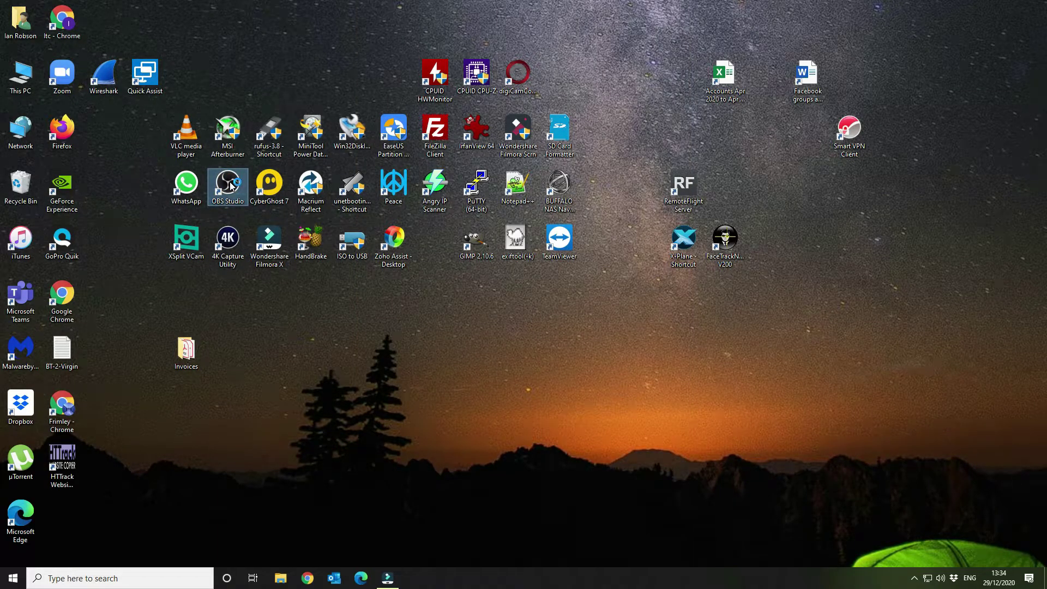
- Switch to OBS Studio on the PC and add a Video Capture Device source using Elgato Screen Link
double_click(230, 186)
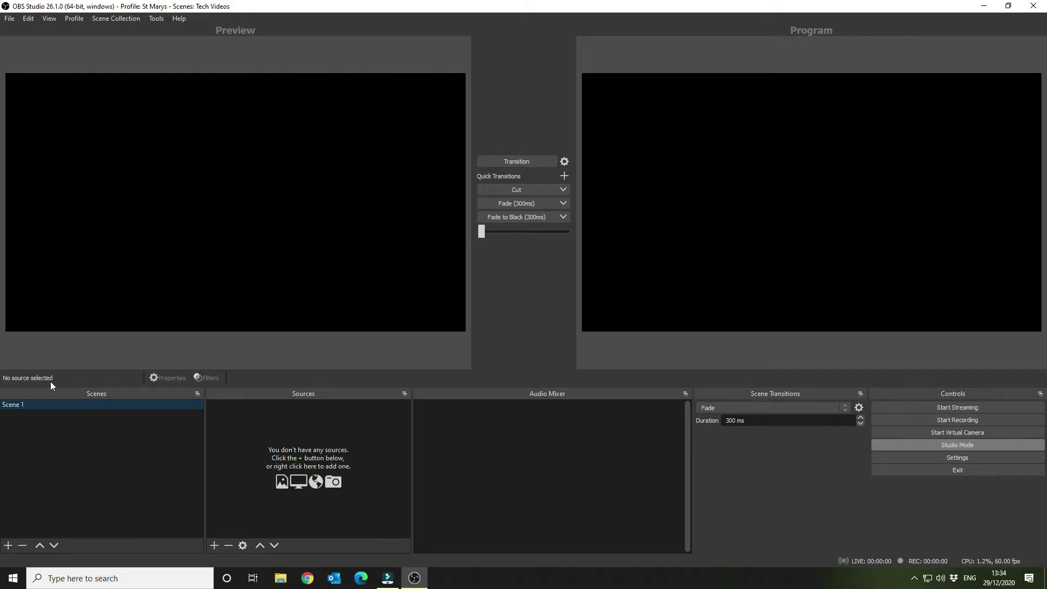
click(214, 546)
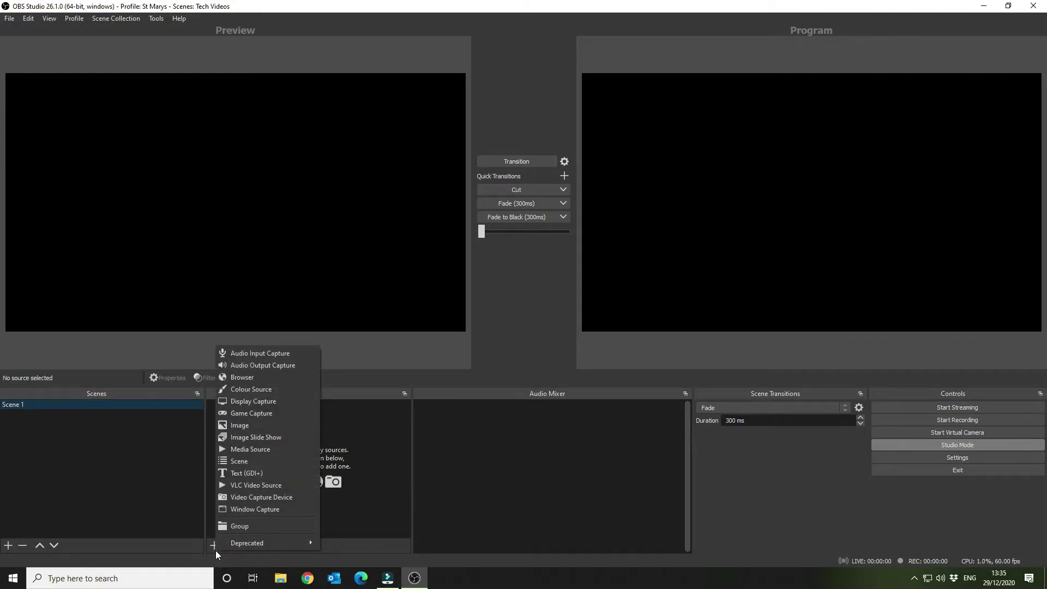
click(260, 497)
click(556, 364)
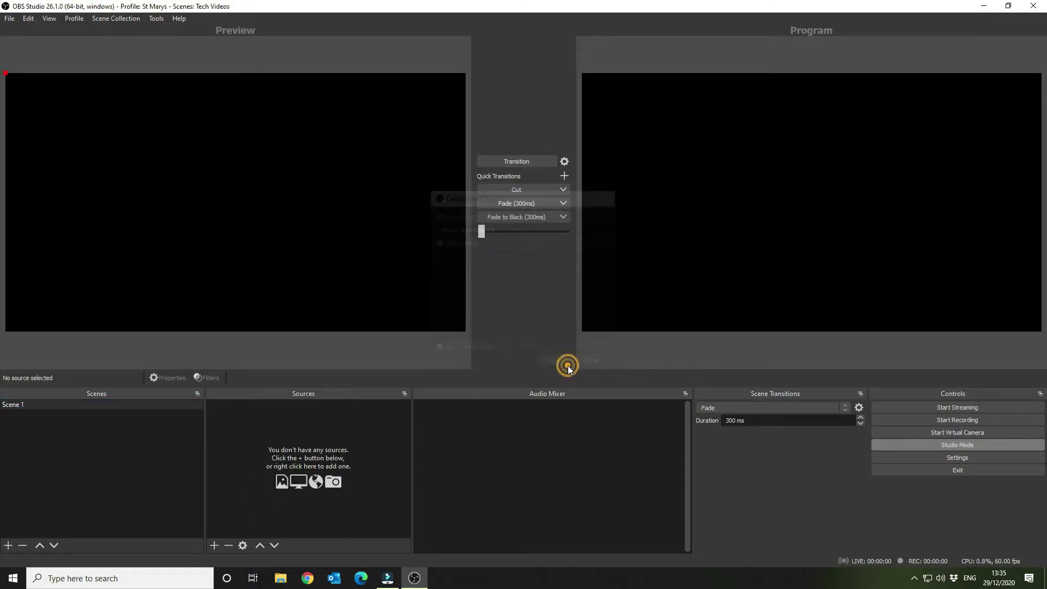
click(495, 268)
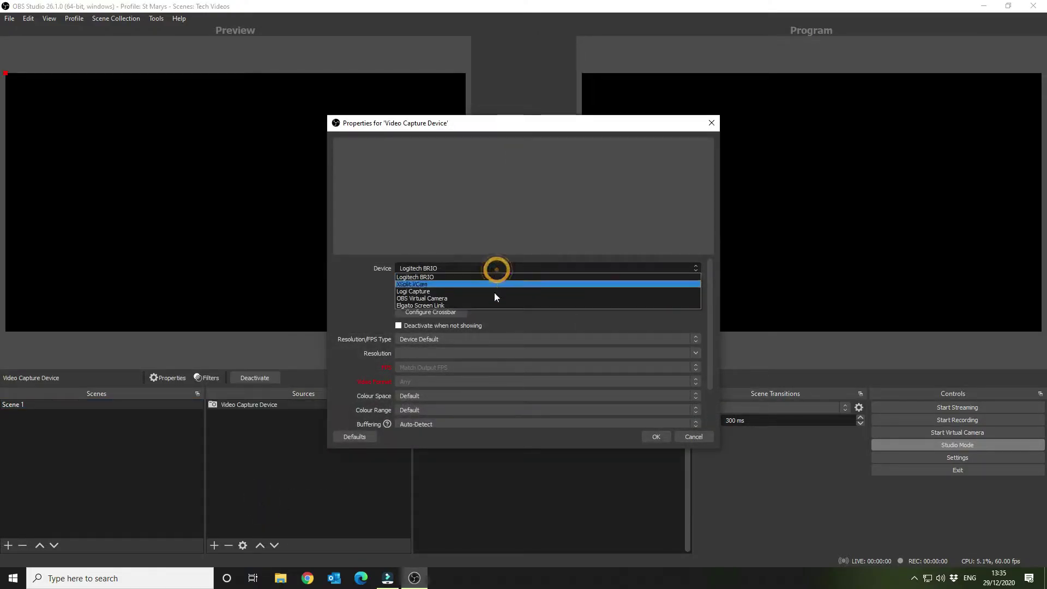
click(454, 305)
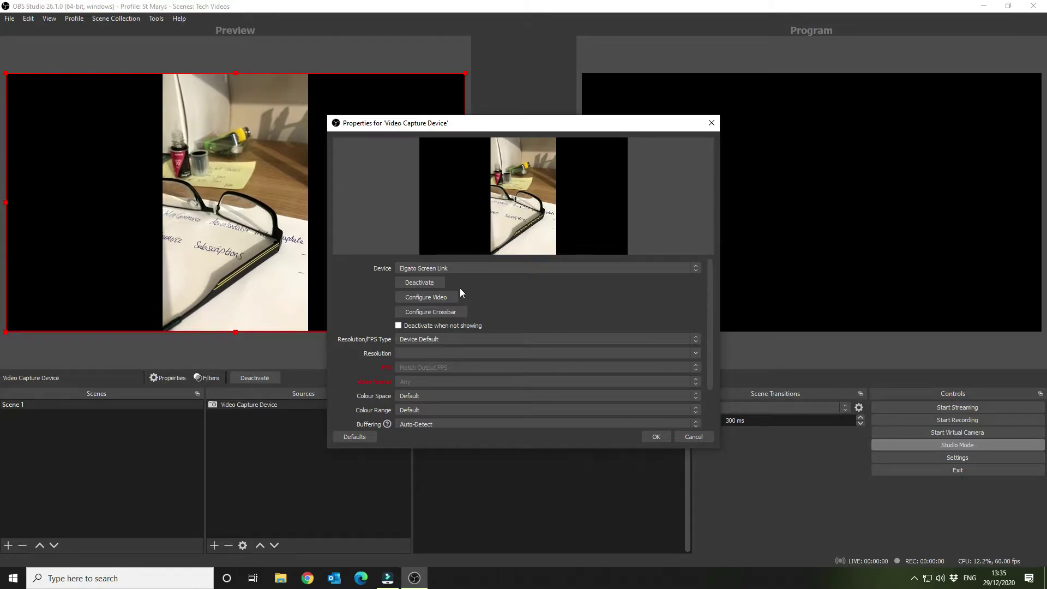
click(649, 437)
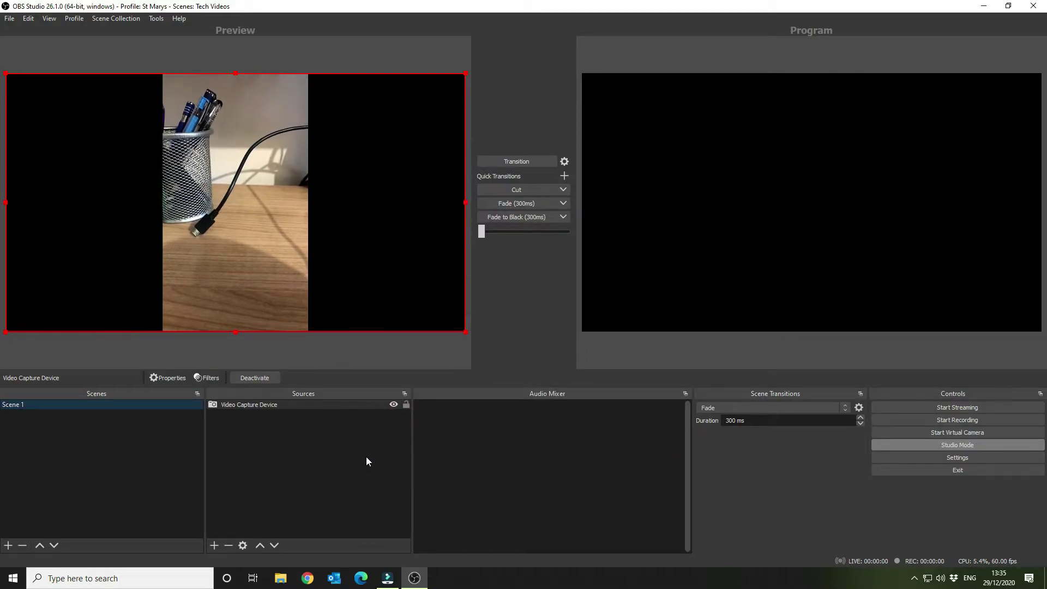
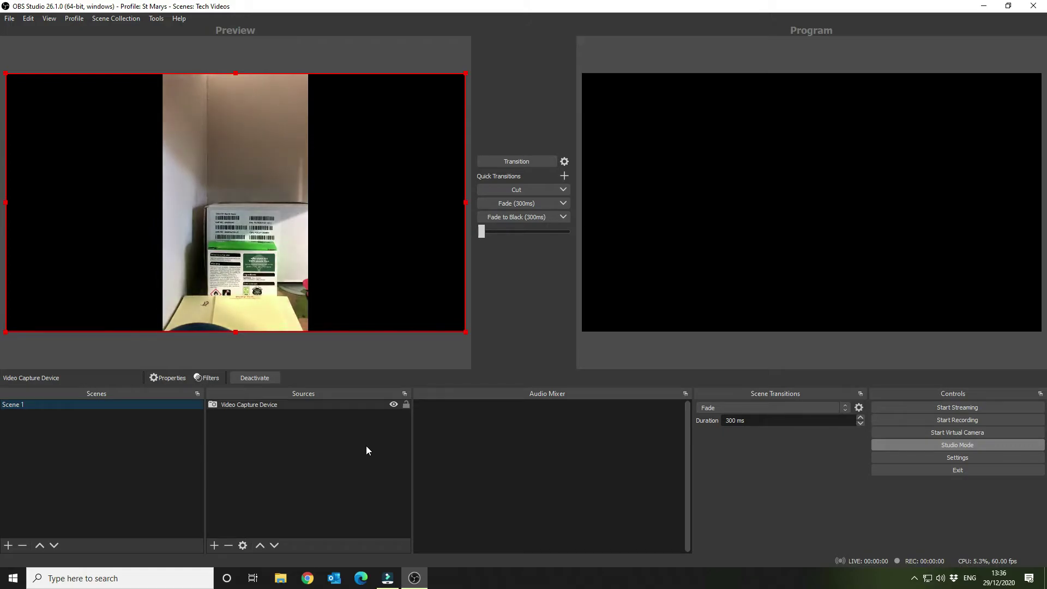
- Add an Audio Input Capture source that uses Microphone (Blue Snowball) as its device
click(214, 545)
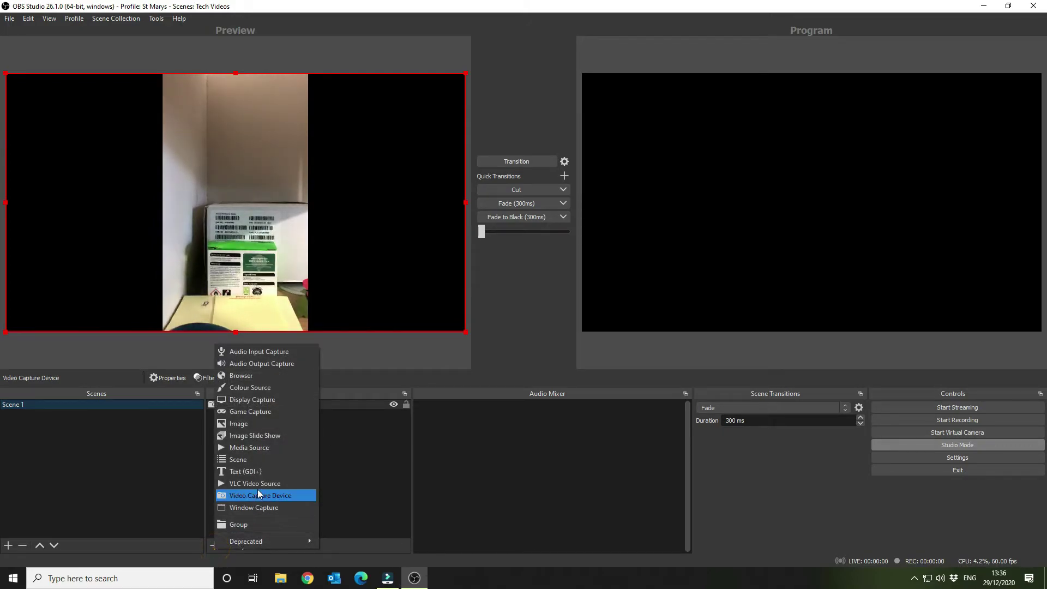
click(260, 351)
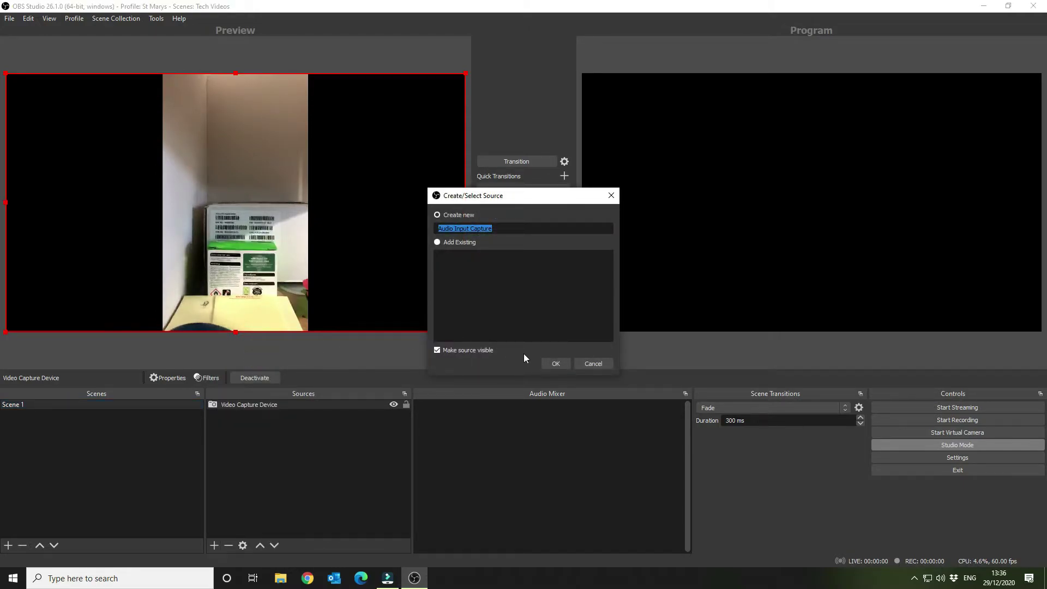
click(556, 363)
click(430, 145)
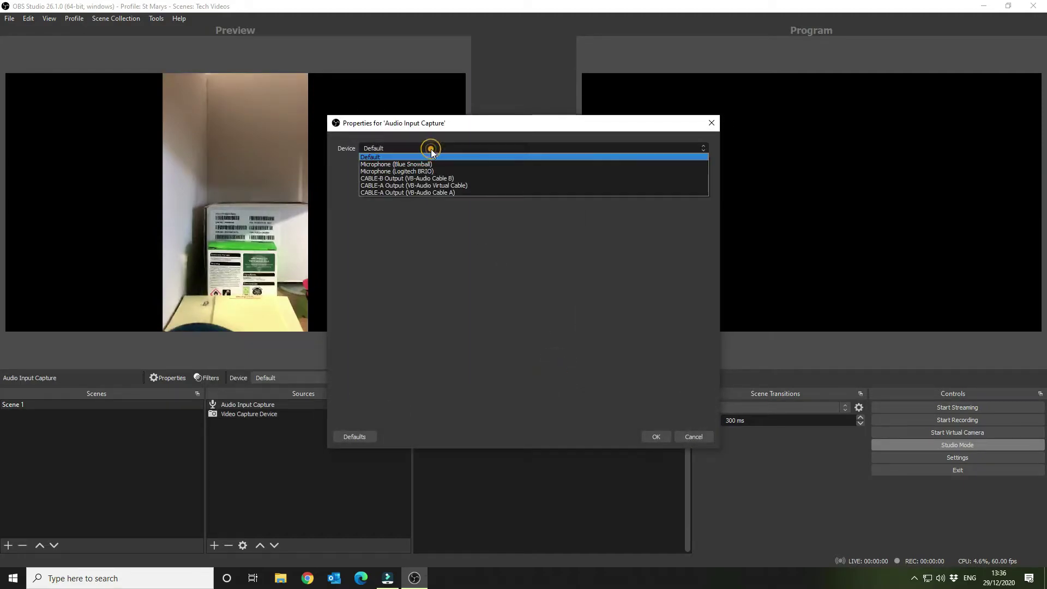
click(431, 164)
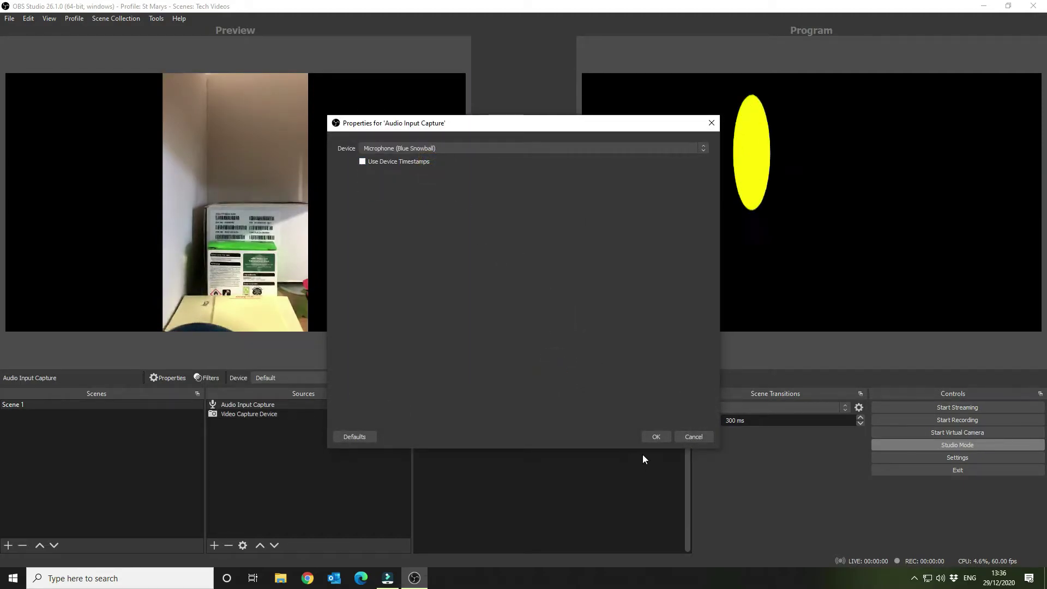
click(653, 437)
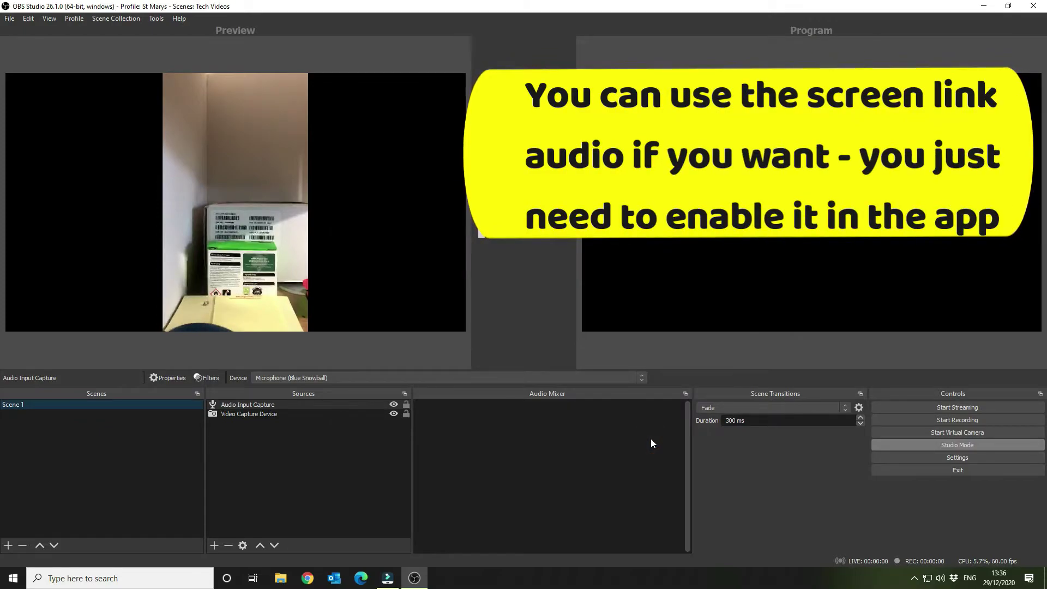
- Check the properties of the Audio Input Capture source and close them without changes
right_click(378, 401)
click(384, 397)
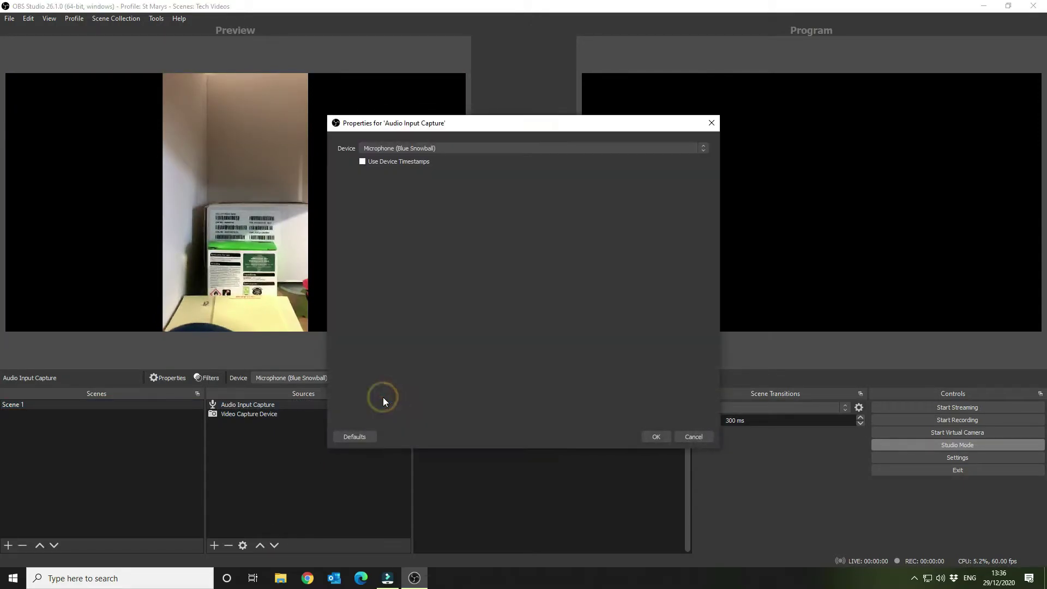
click(696, 435)
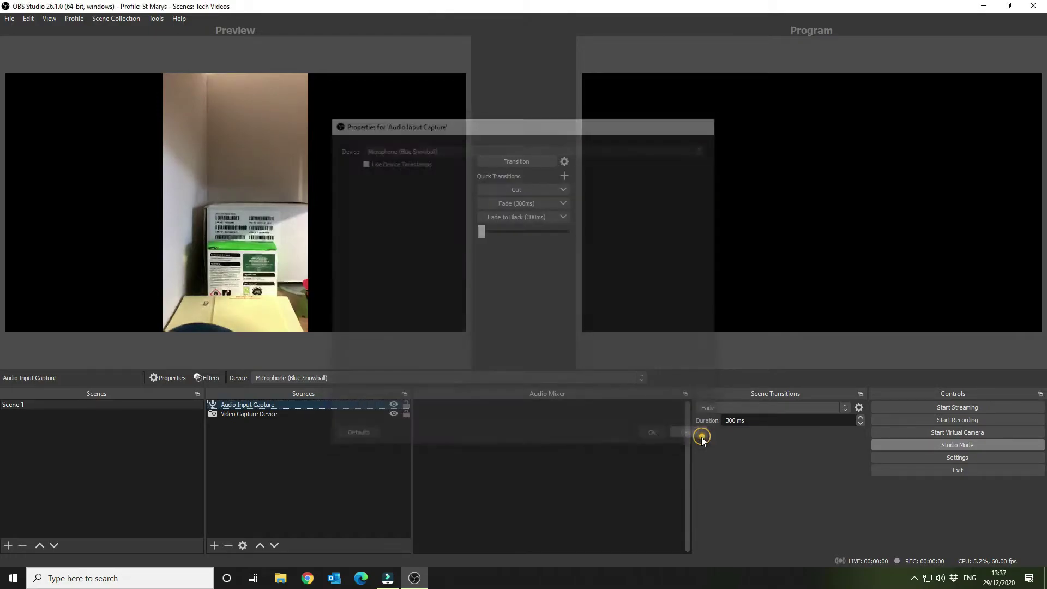
- Set Mic/Auxiliary Audio to Microphone (Blue Snowball) in the global audio device settings and apply it
right_click(318, 404)
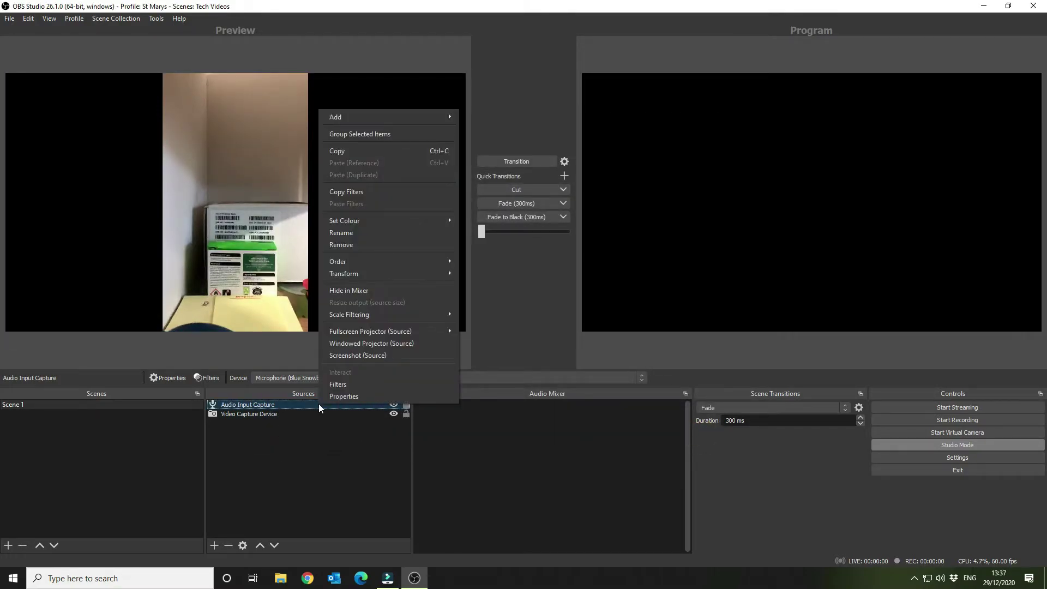
click(630, 358)
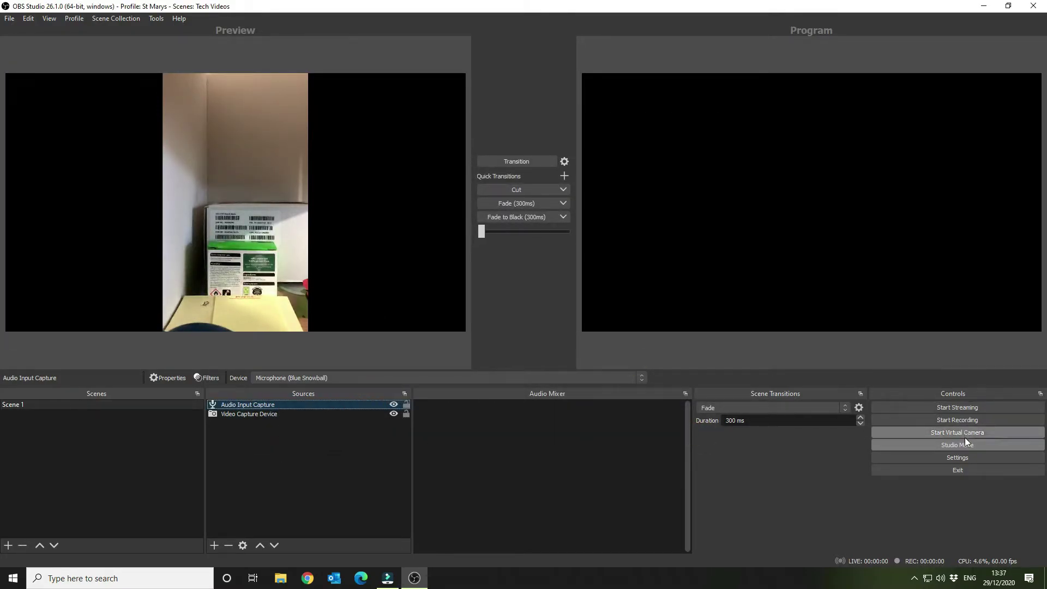
click(966, 458)
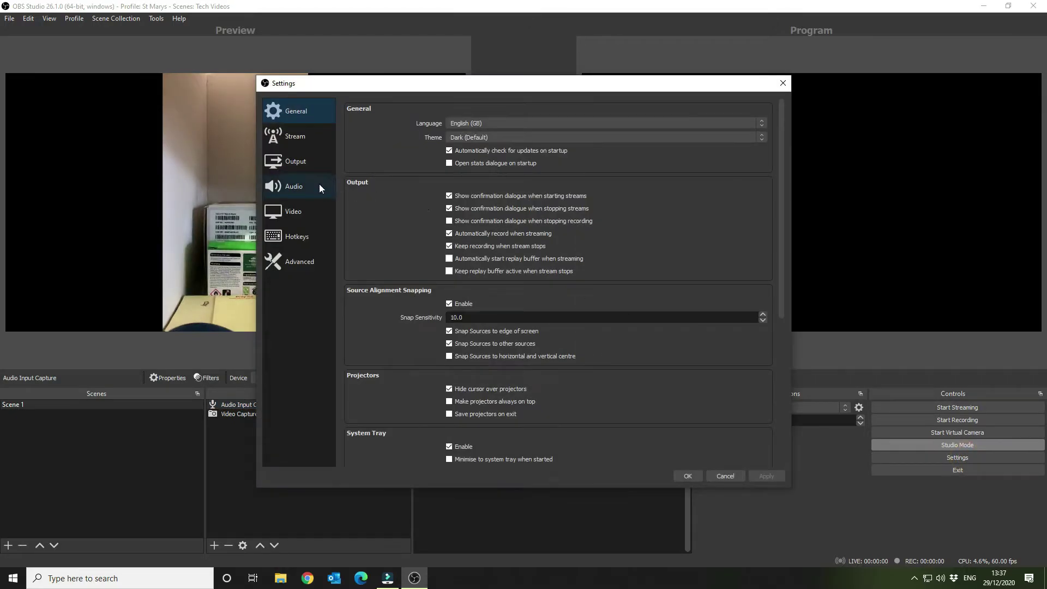
click(303, 184)
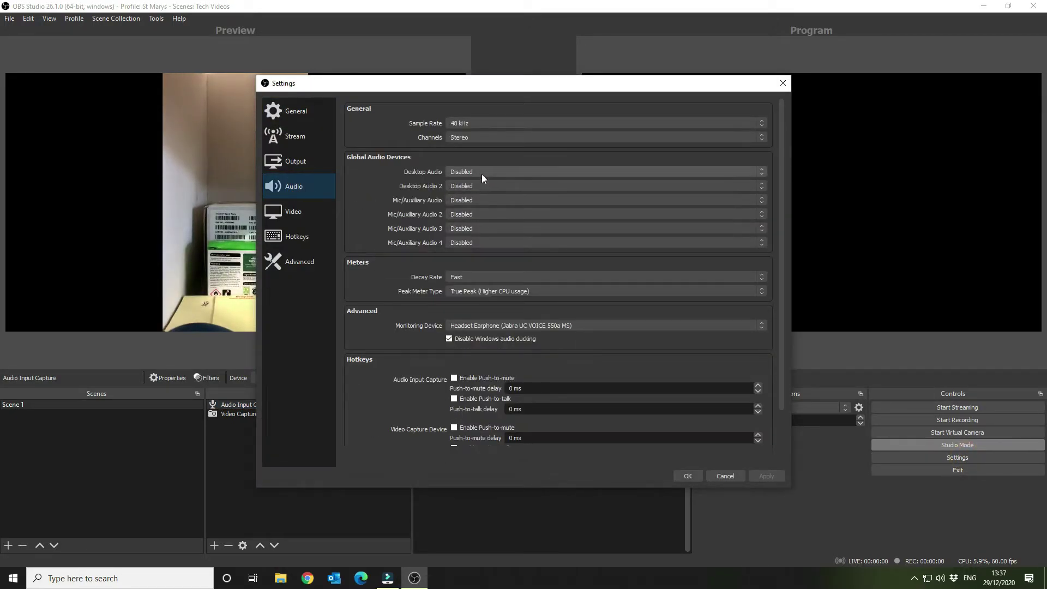
click(480, 201)
click(480, 223)
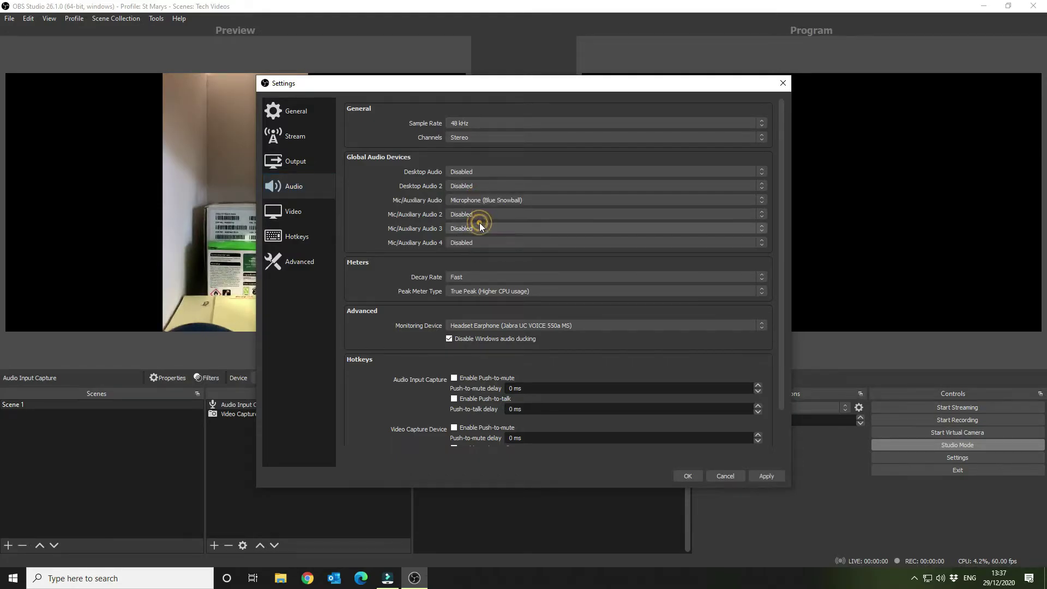
click(694, 477)
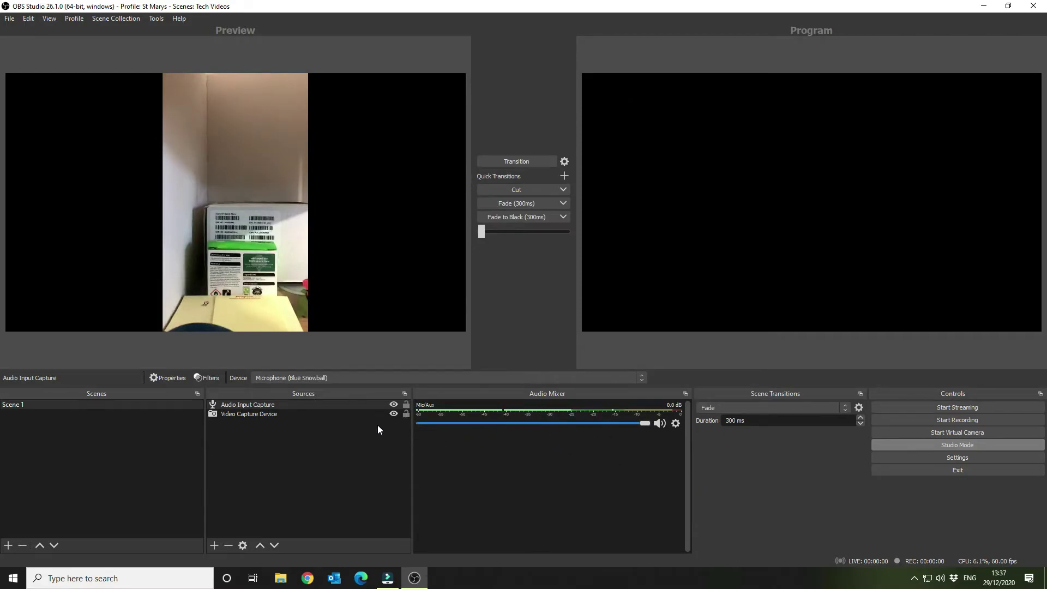
- Remove the Audio Input Capture source from Scene 1
click(236, 404)
click(231, 544)
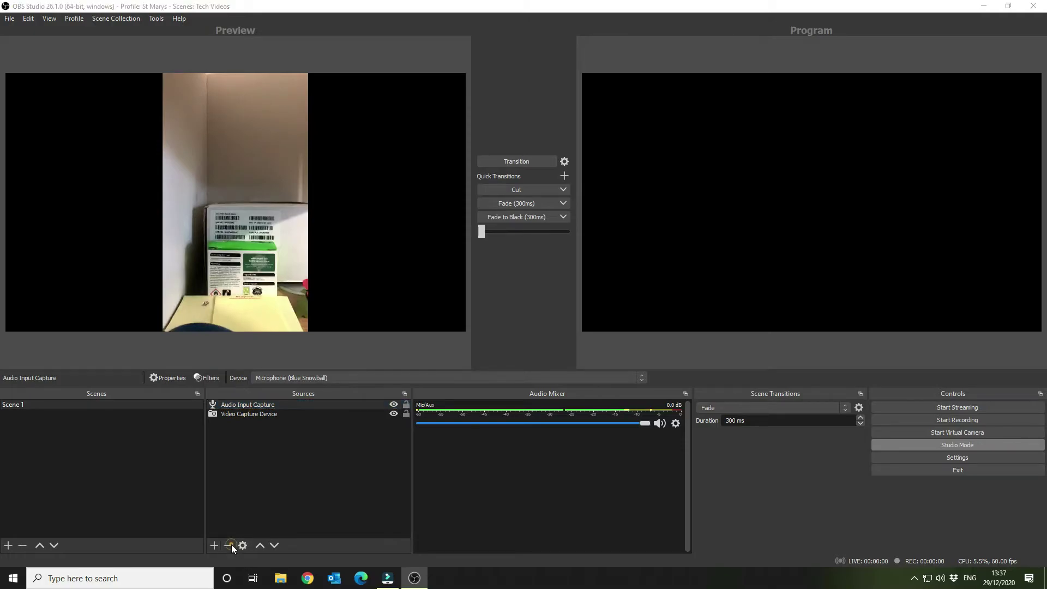
click(569, 302)
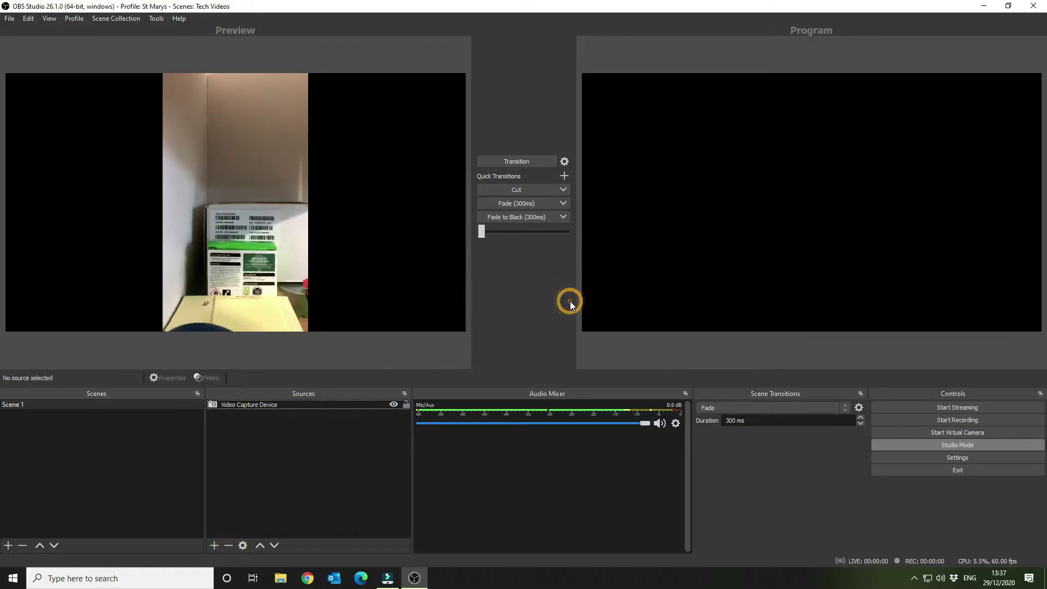
- Lower the Mic/Aux volume to -2.7 dB and change its audio monitoring mode in Advanced Audio Properties
drag(644, 423, 615, 423)
click(676, 423)
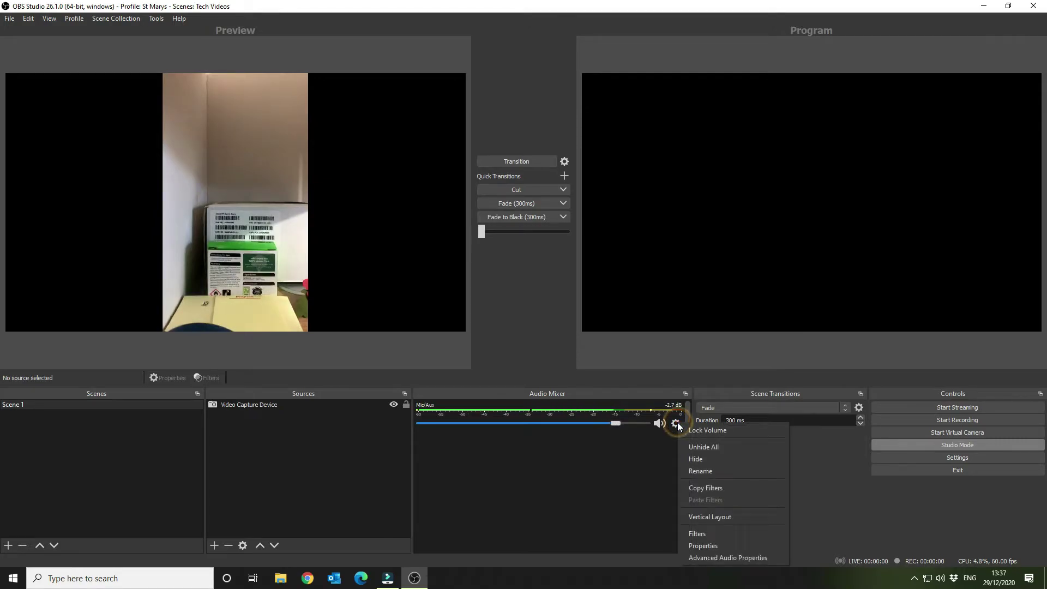
click(722, 559)
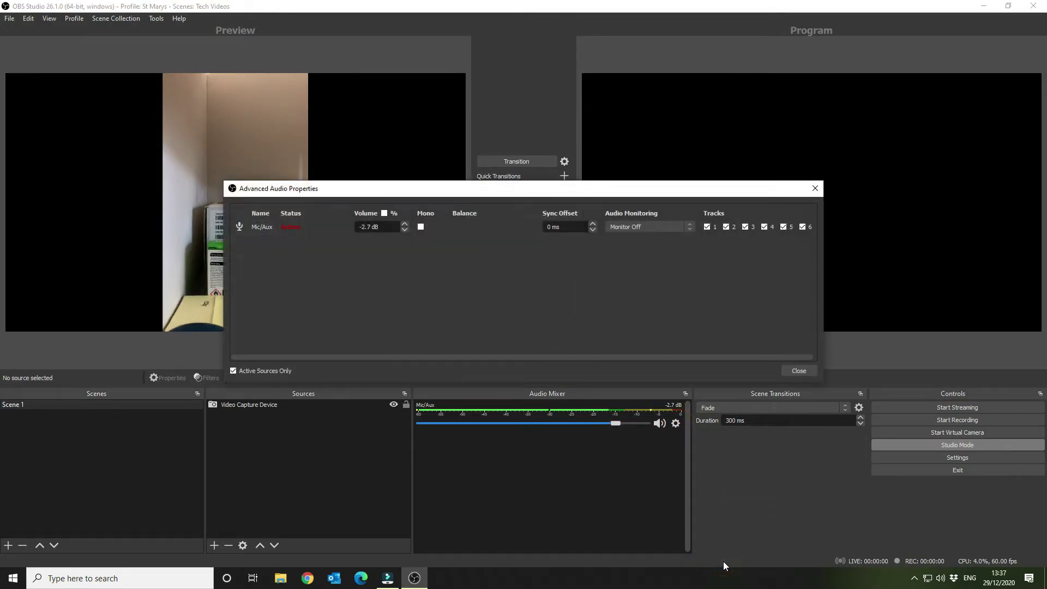
click(689, 224)
click(657, 250)
click(795, 371)
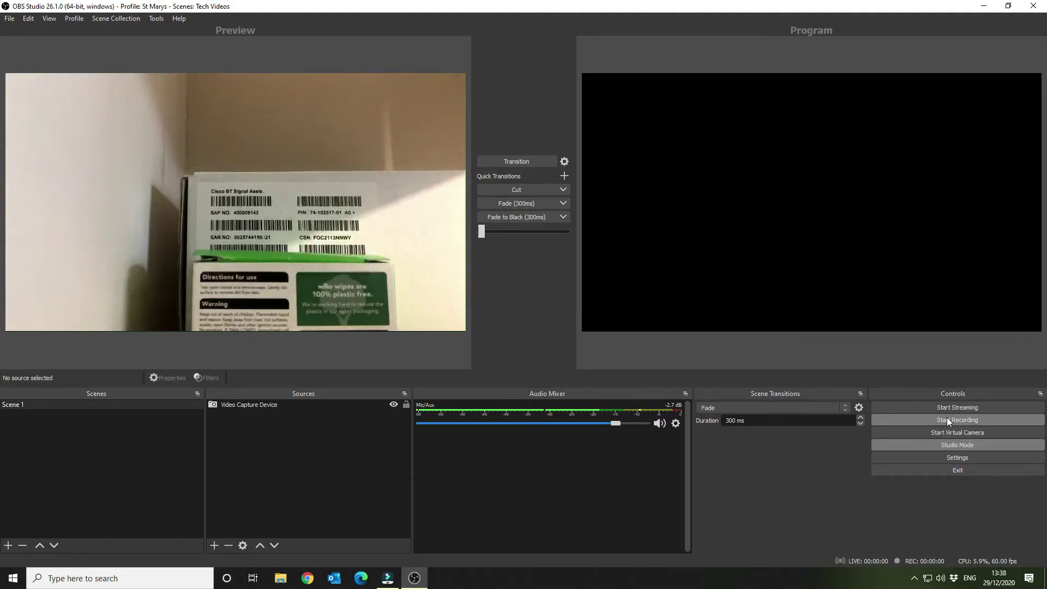
- Record a test video, sending the phone camera preview to the program output with the 300 ms Fade transition, and stop recording
click(947, 420)
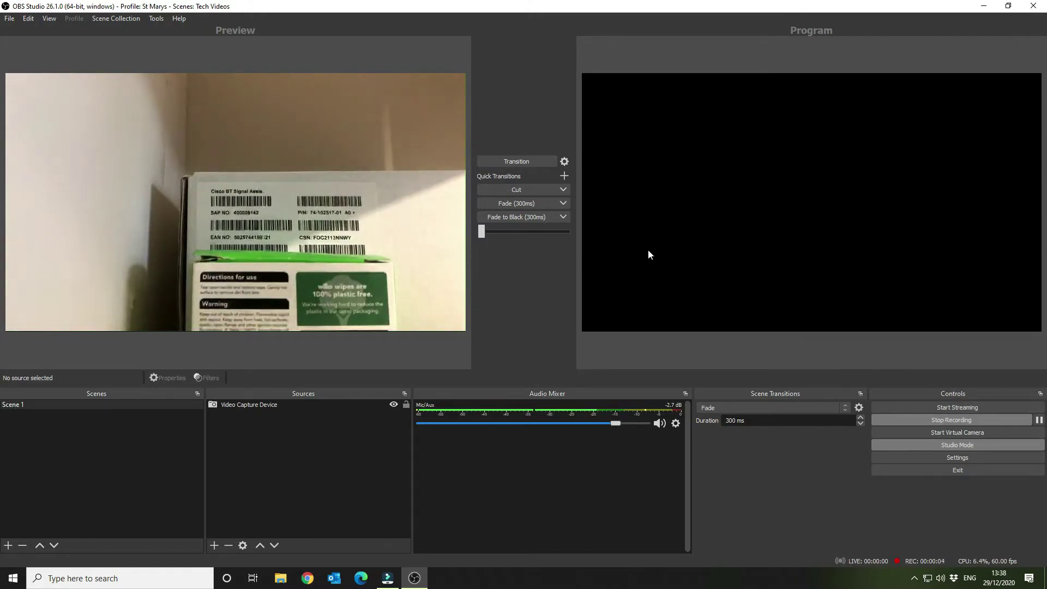
click(531, 201)
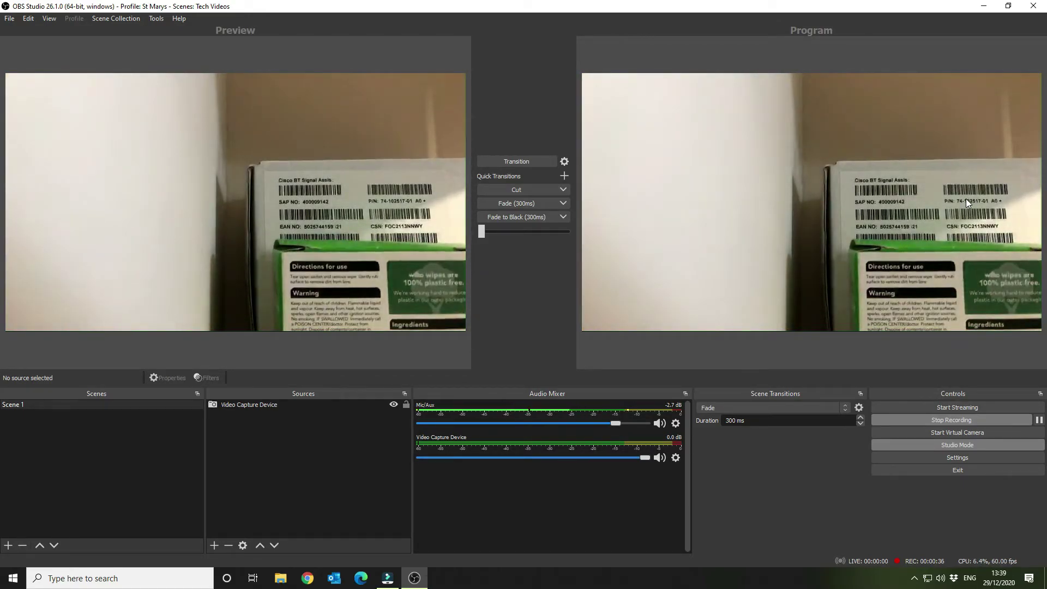
click(950, 417)
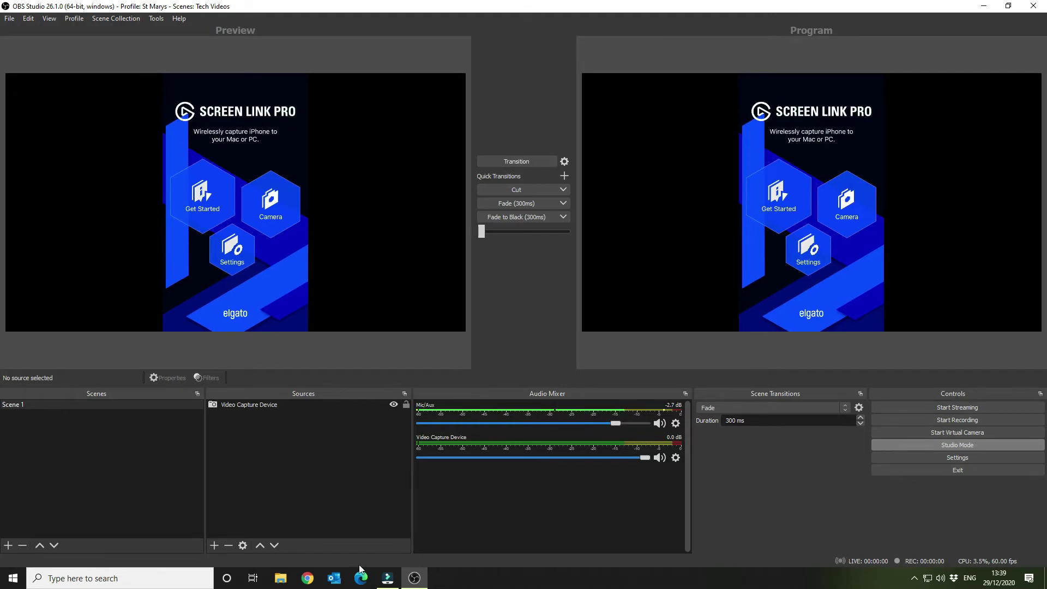
- Switch to File Explorer, close OBS Studio and go to the Videos folder on this PC
click(280, 579)
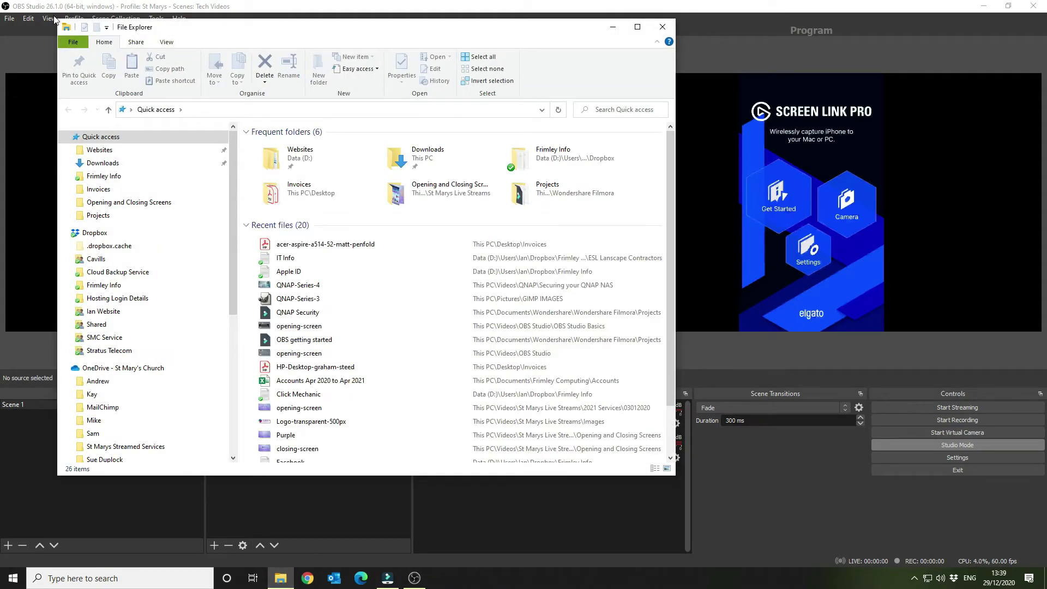
click(1036, 11)
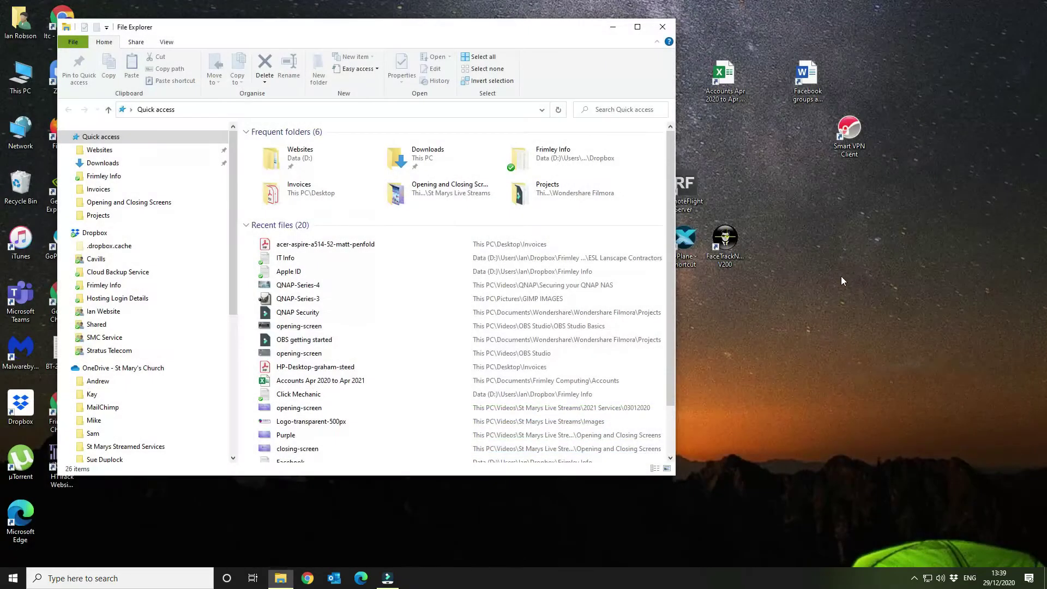
scroll(115, 396, down, 1)
scroll(114, 396, down, 6)
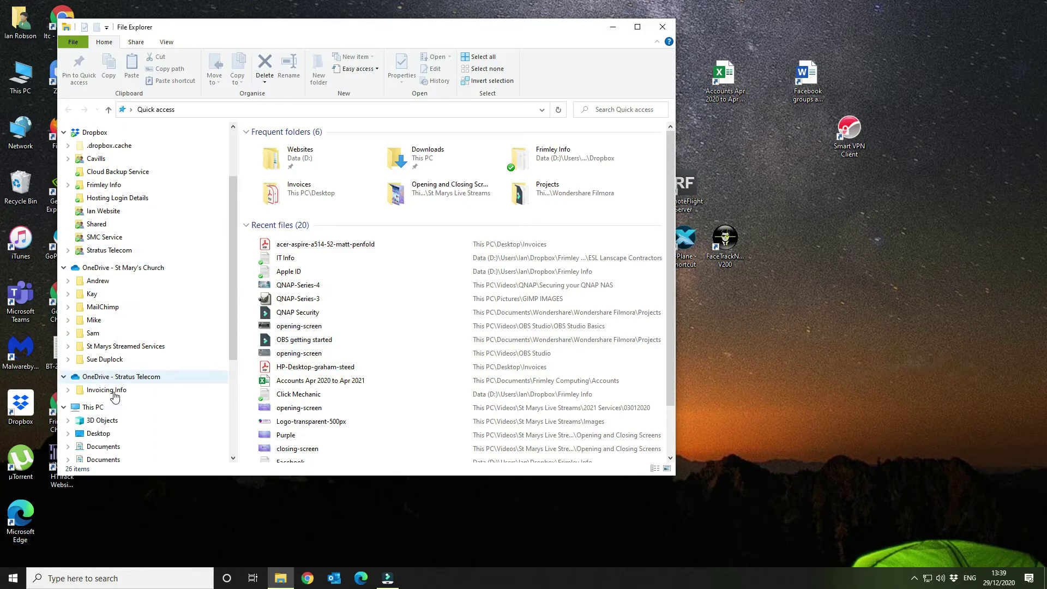
click(108, 347)
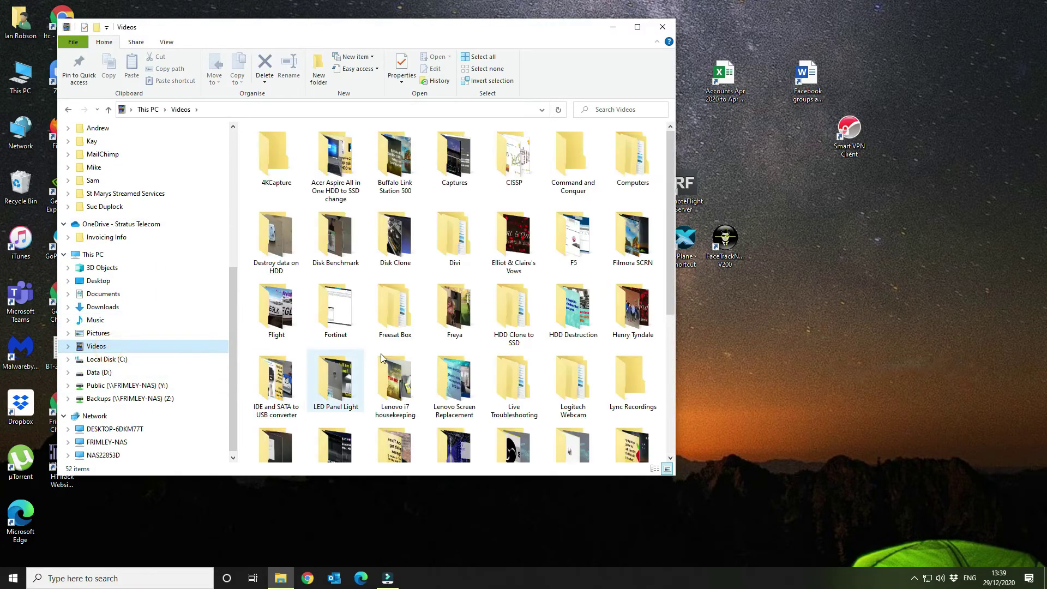
scroll(370, 360, down, 5)
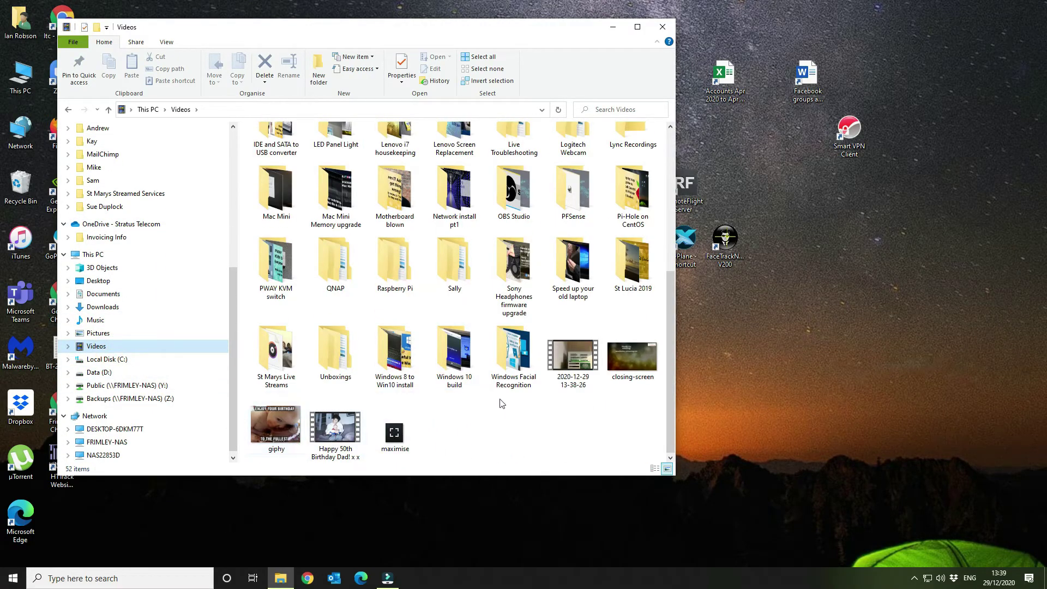
click(573, 360)
double_click(572, 363)
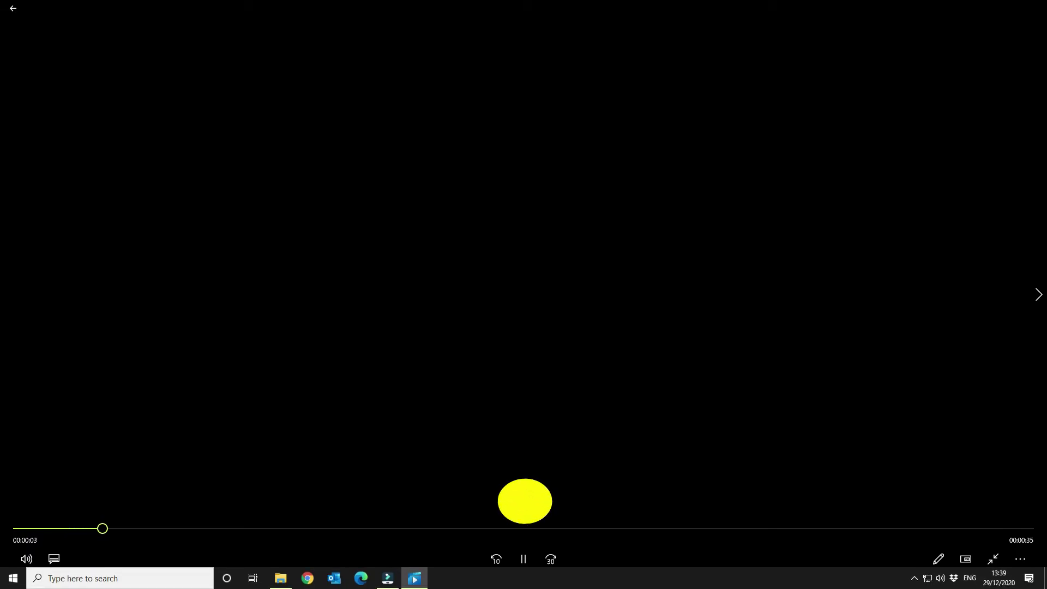
mouse_move(663, 564)
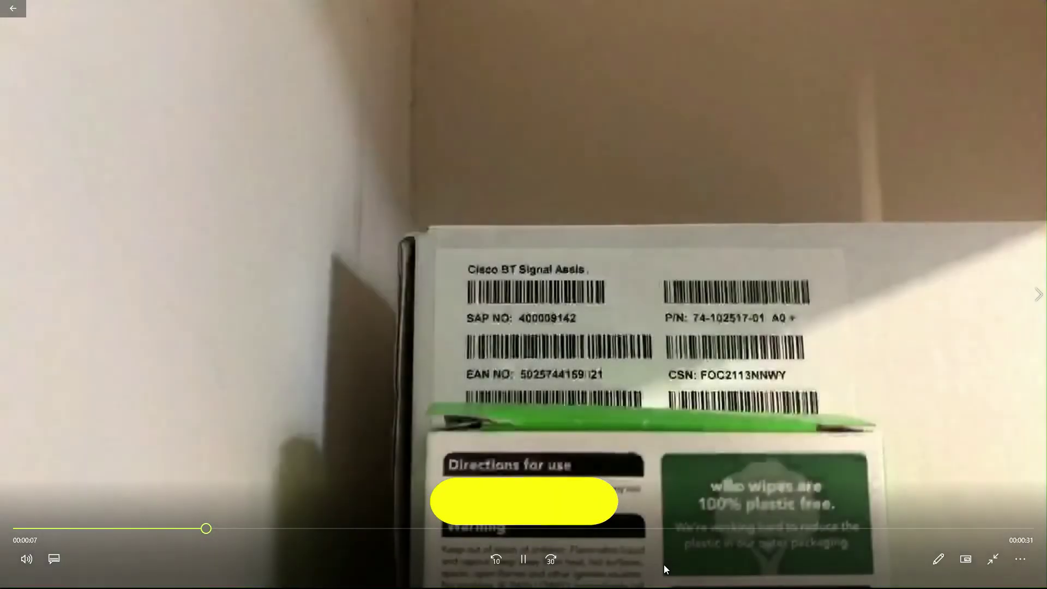